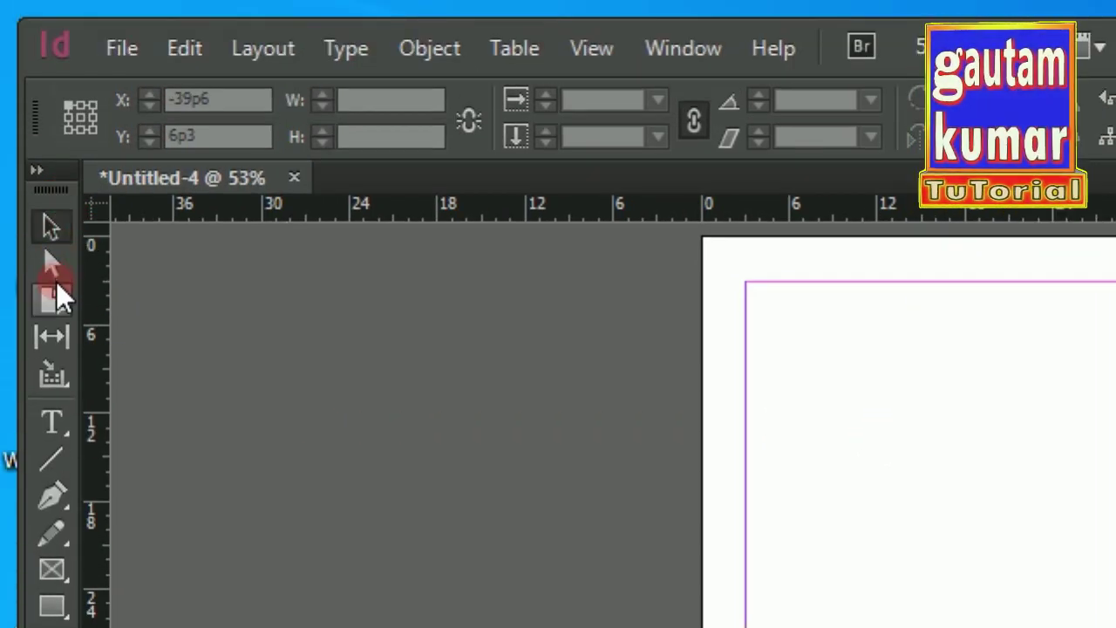
# - Draw a rectangle about 30p0 wide and 22p1.5 high inside the page margins
pyautogui.click(52, 225)
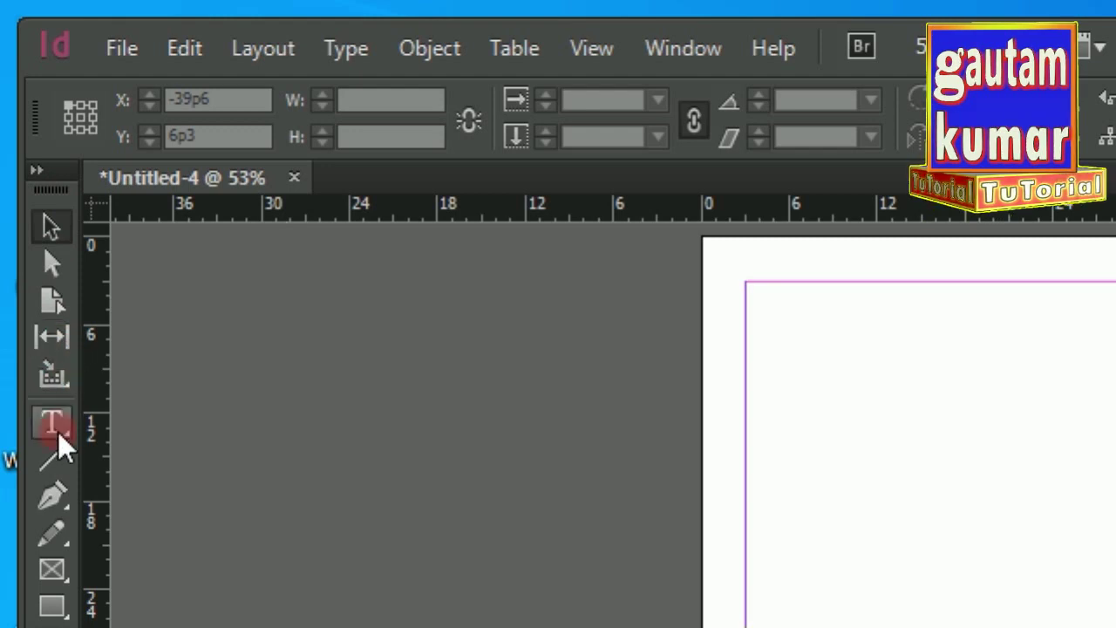
pyautogui.click(55, 527)
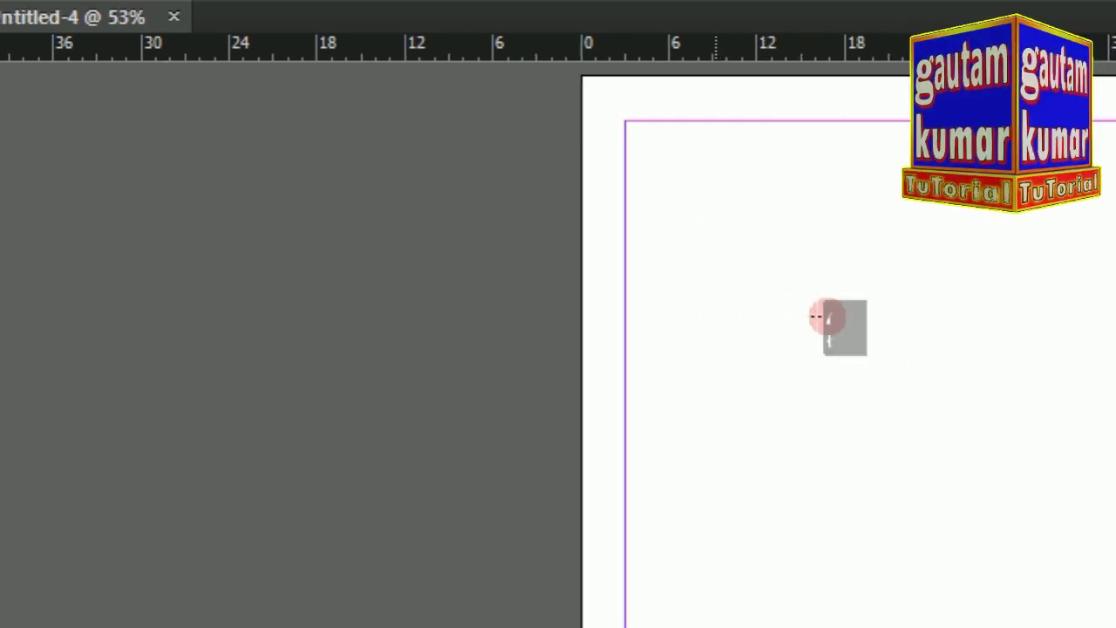
pyautogui.moveTo(790, 446); pyautogui.dragTo(875, 469)
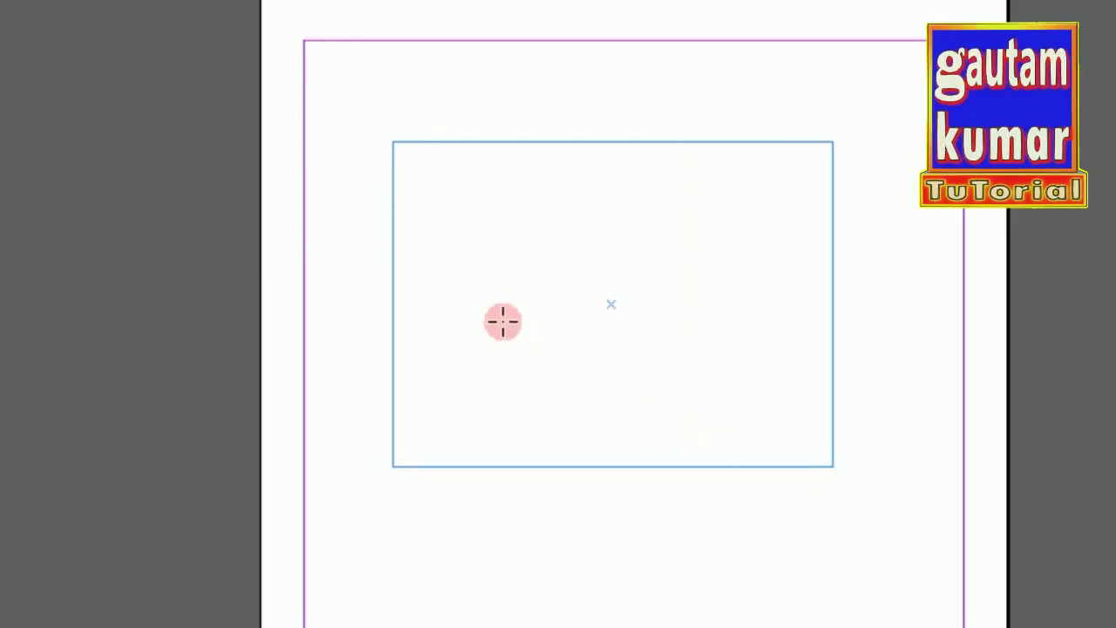
pyautogui.click(692, 389)
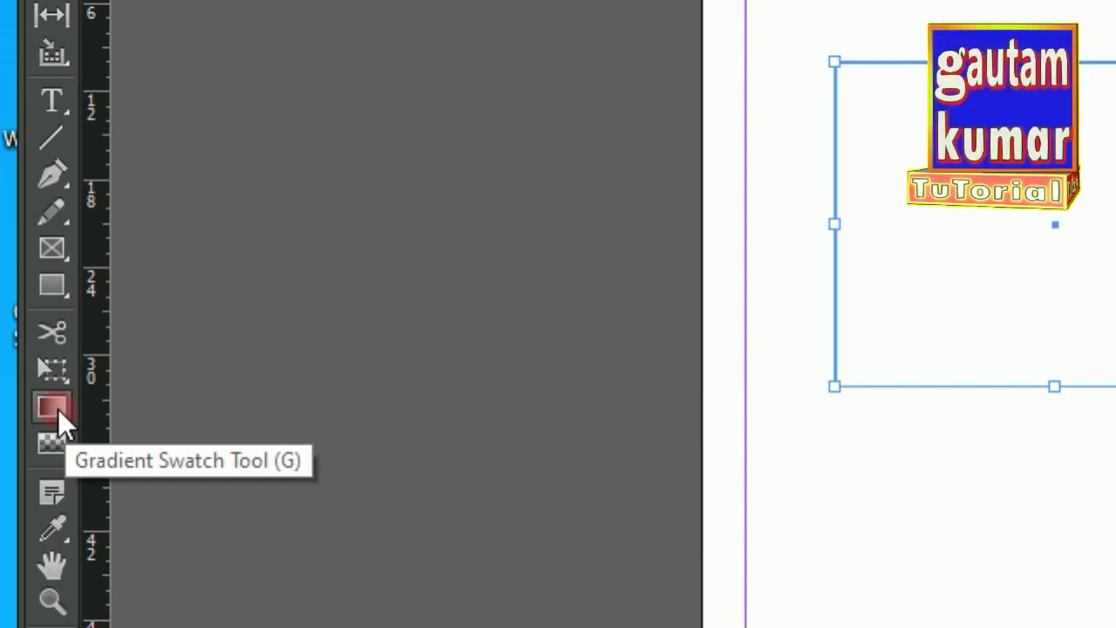
# - Fill the rectangle with the default white-to-black linear gradient
pyautogui.click(57, 408)
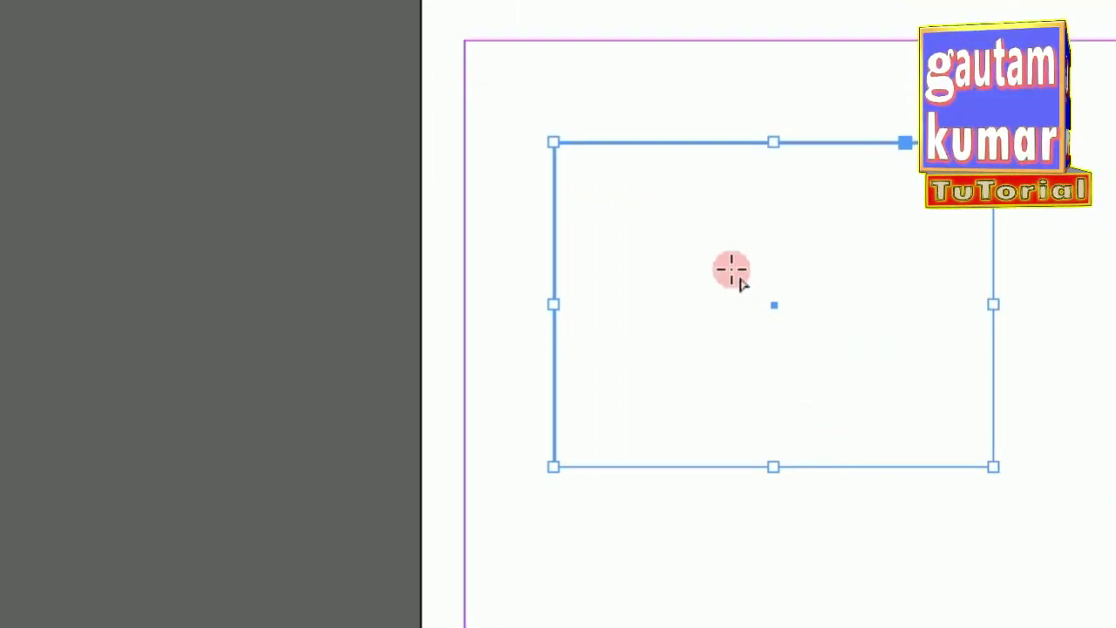
pyautogui.press('.')
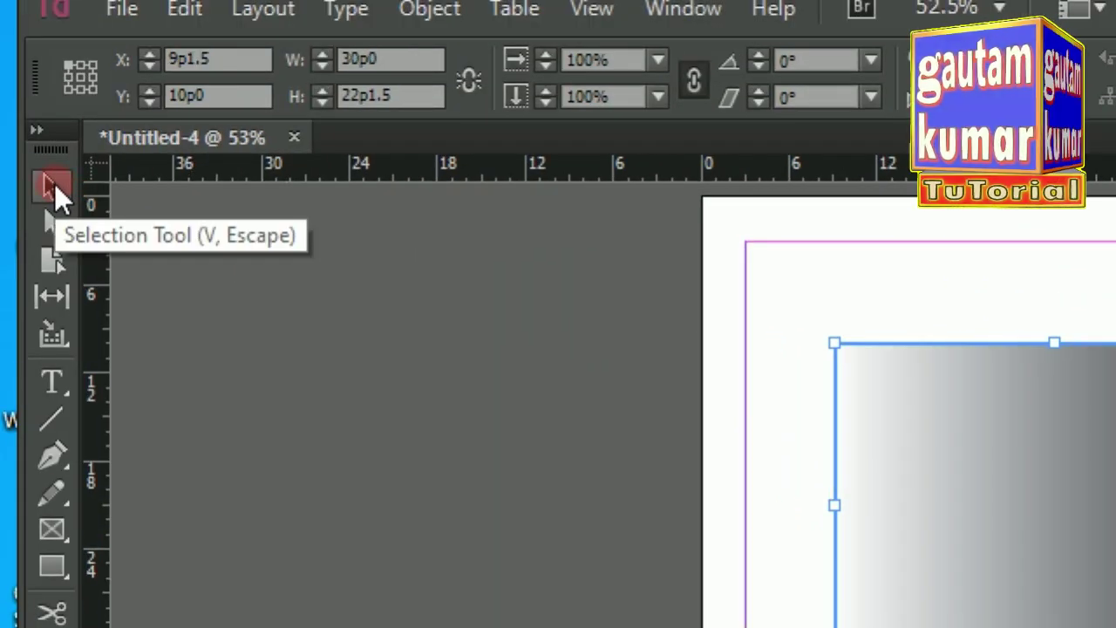
pyautogui.click(54, 185)
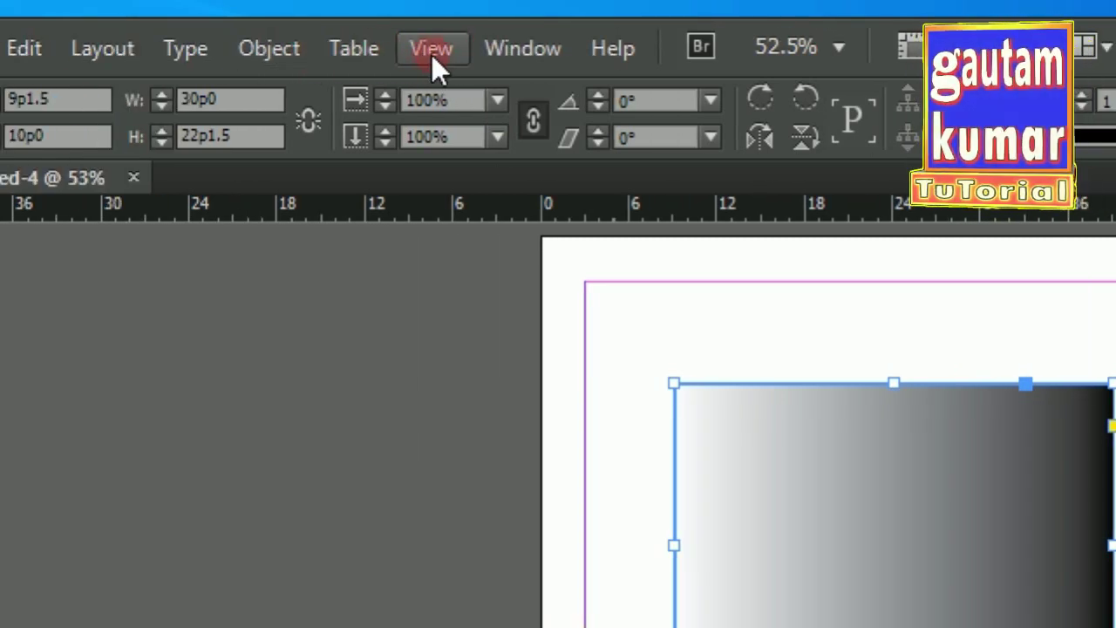
# - Show the Gradient panel and place it beside the rectangle
pyautogui.click(521, 49)
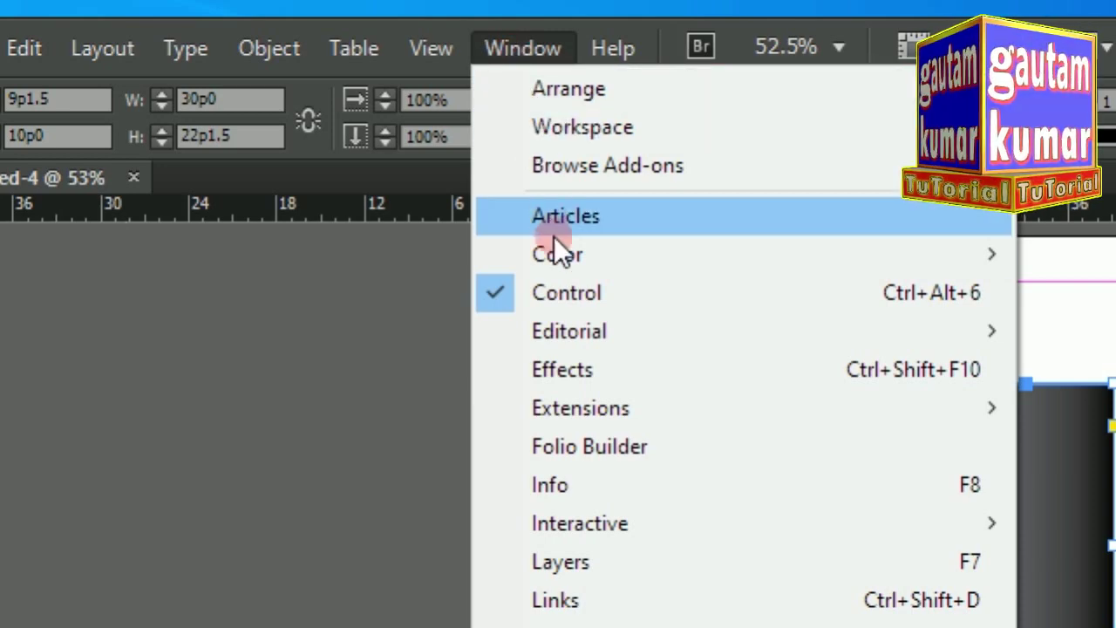
pyautogui.moveTo(555, 263)
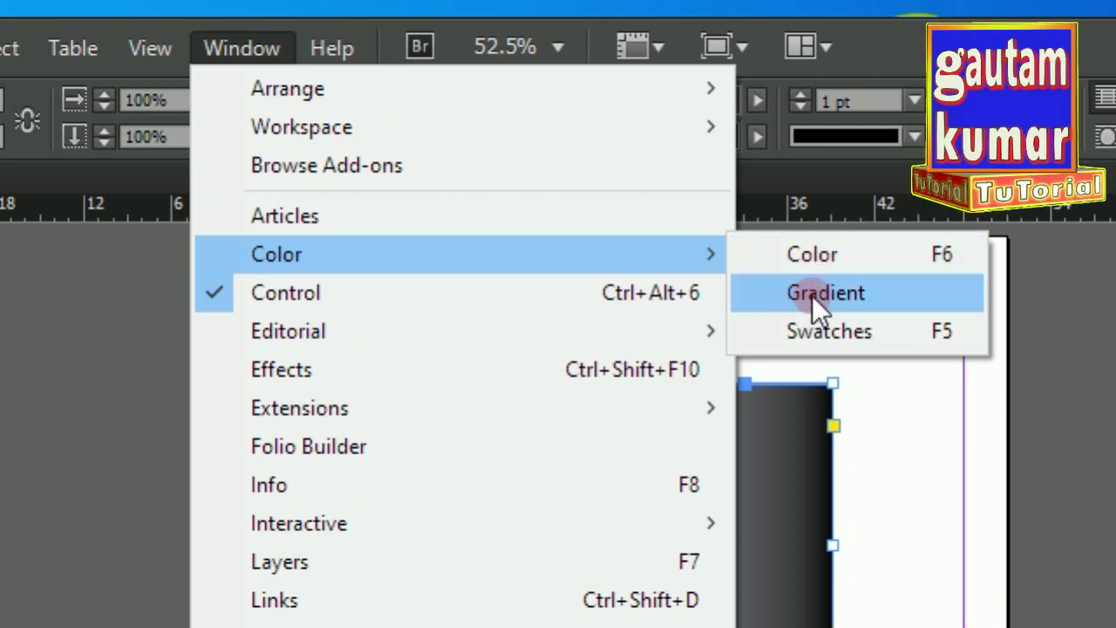
pyautogui.click(812, 295)
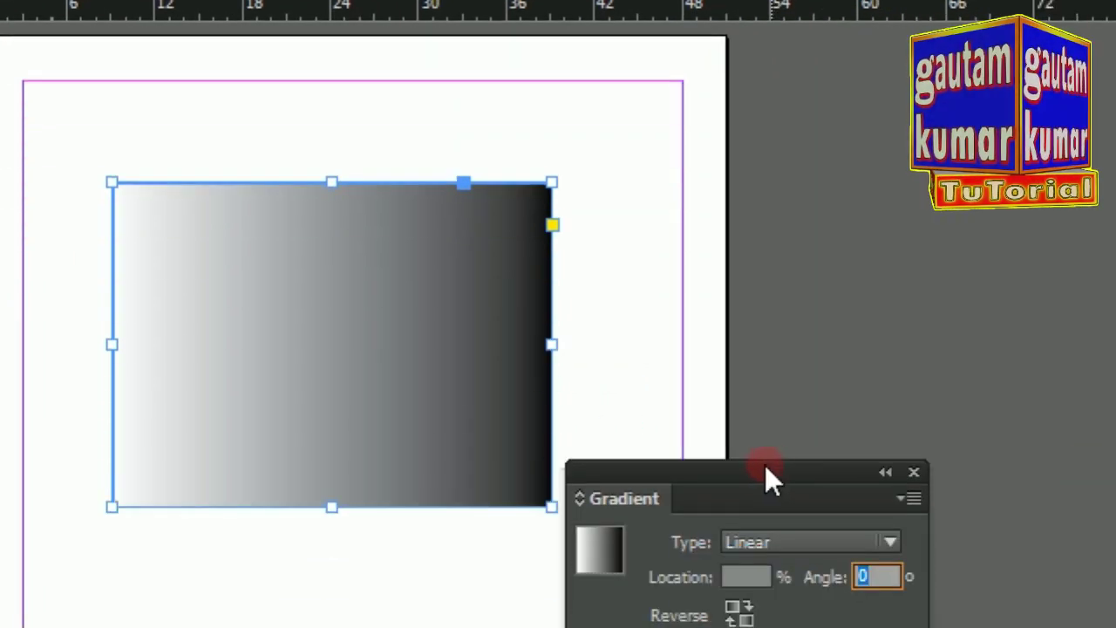
pyautogui.moveTo(776, 466); pyautogui.dragTo(802, 187)
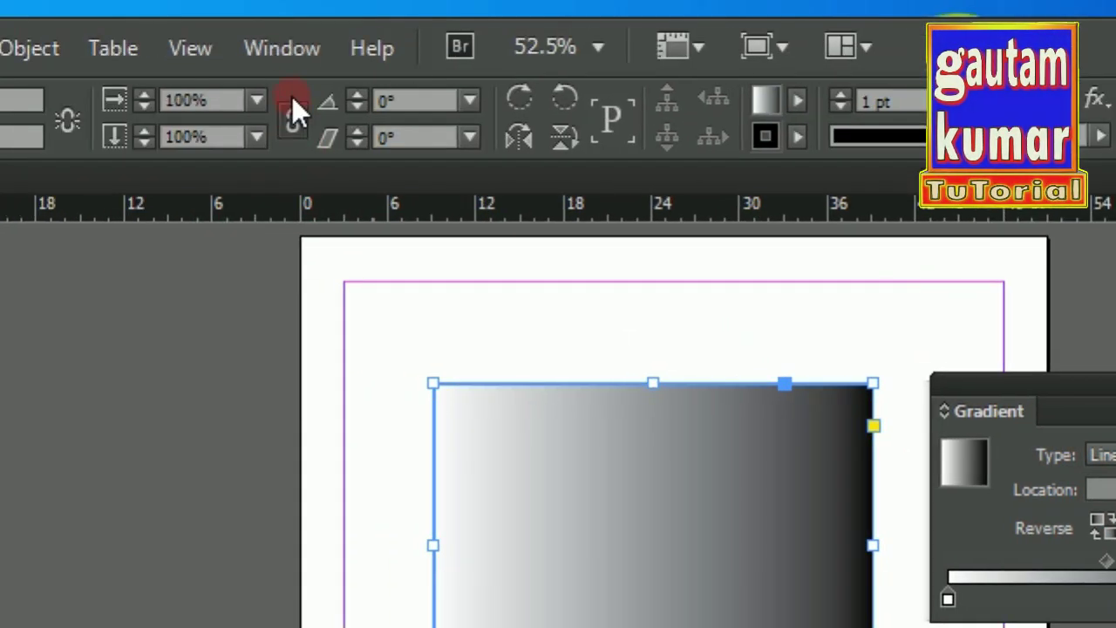
# - Show the Swatches panel, enlarge it to list the colour swatches, and arrange it next to the Gradient panel
pyautogui.click(287, 49)
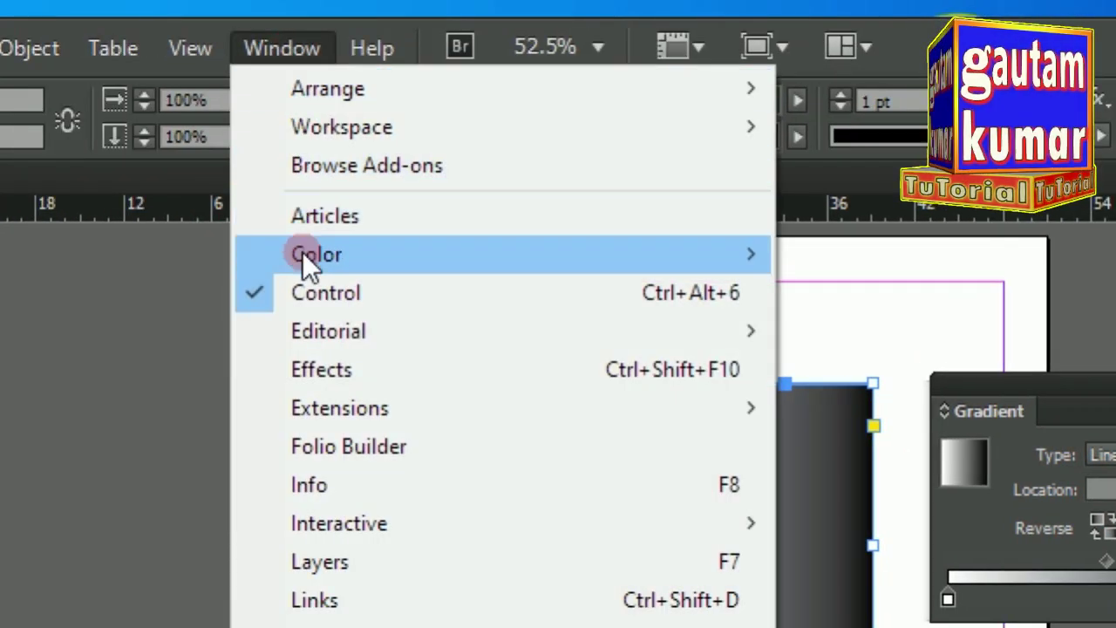
pyautogui.moveTo(302, 251)
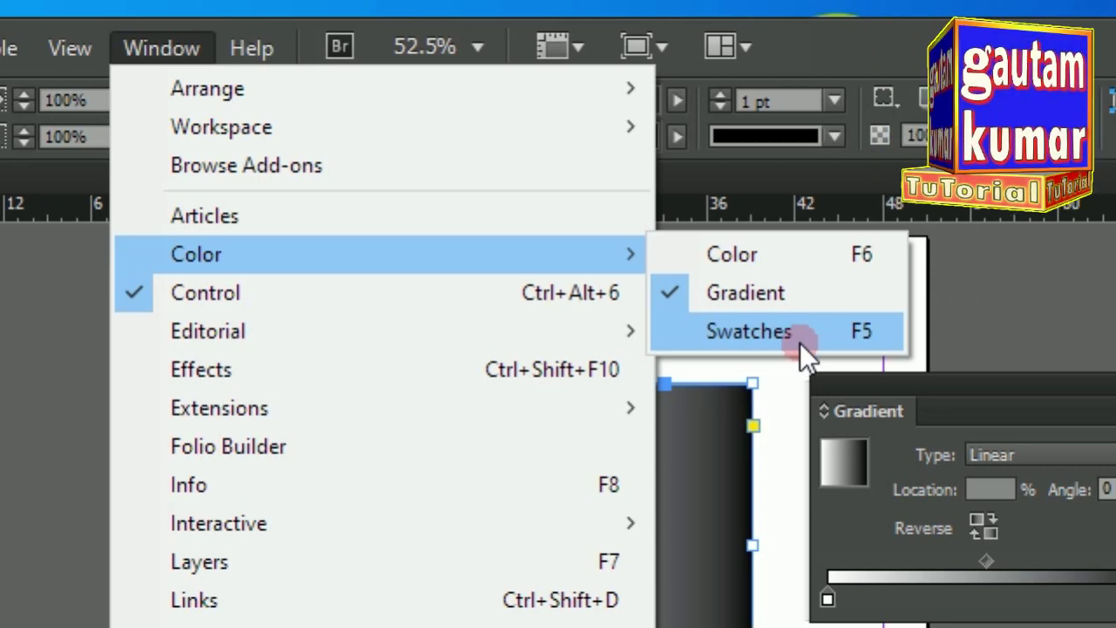
pyautogui.click(690, 331)
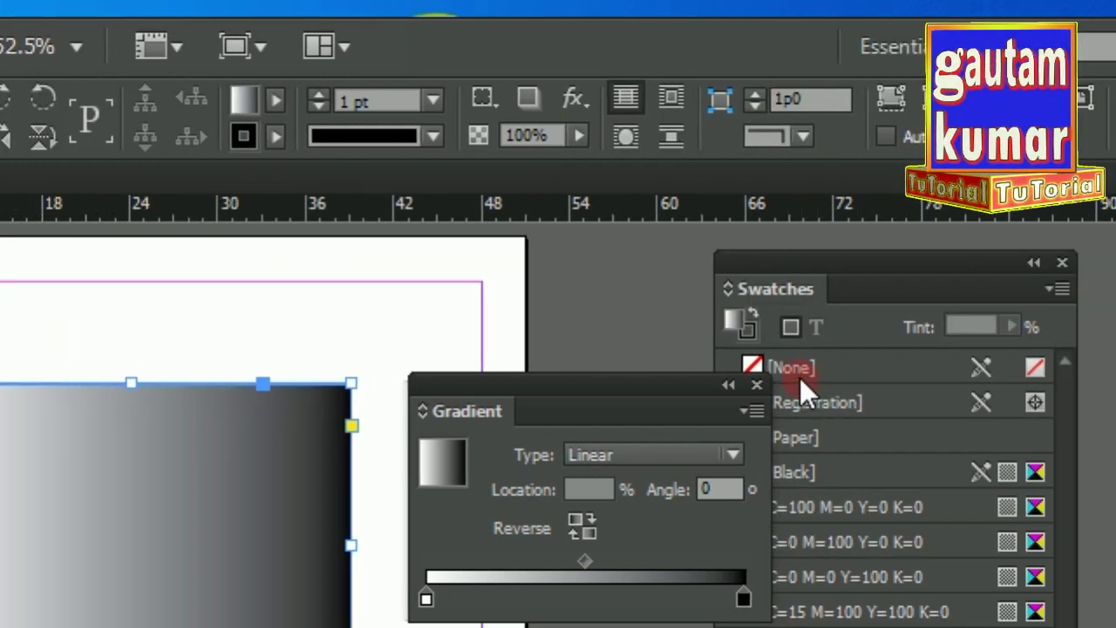
pyautogui.moveTo(627, 386); pyautogui.dragTo(585, 349)
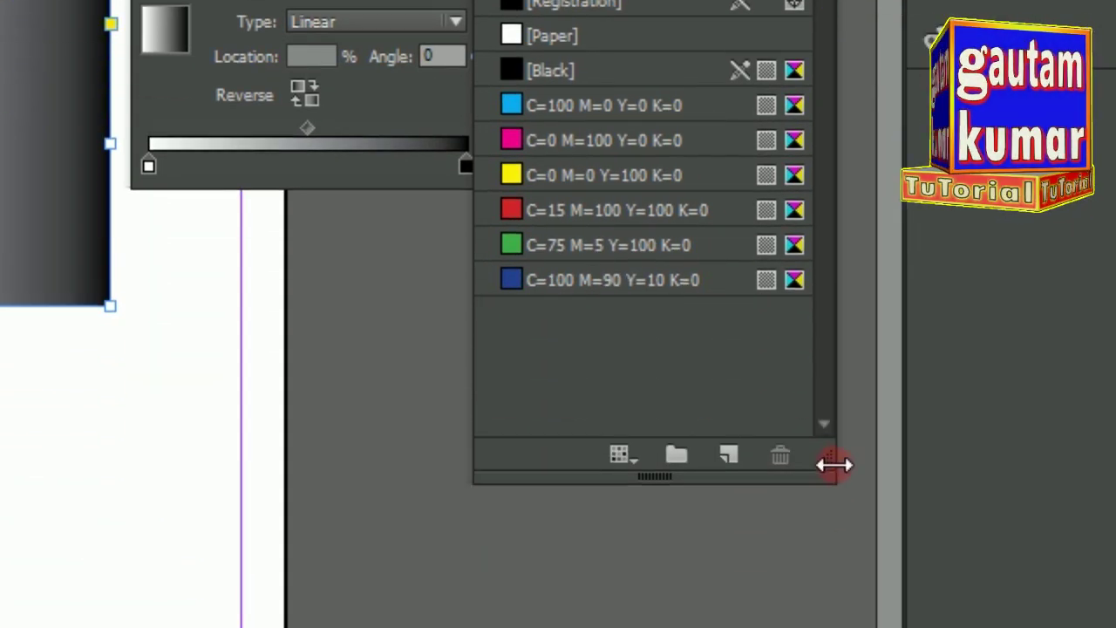
pyautogui.moveTo(828, 438); pyautogui.dragTo(805, 418)
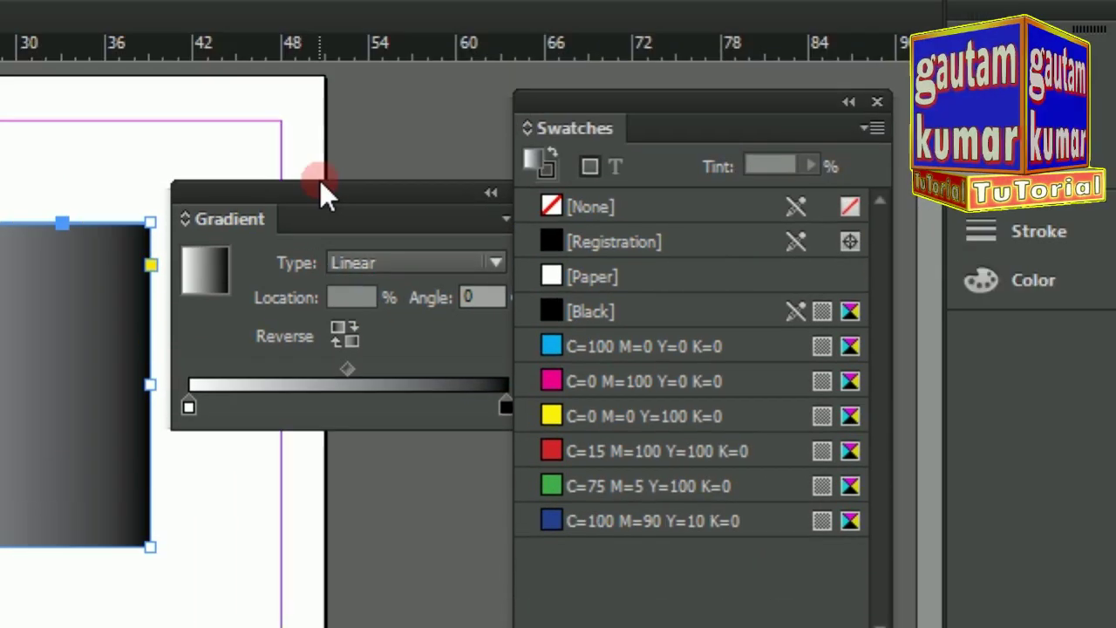
pyautogui.moveTo(238, 62); pyautogui.dragTo(217, 62)
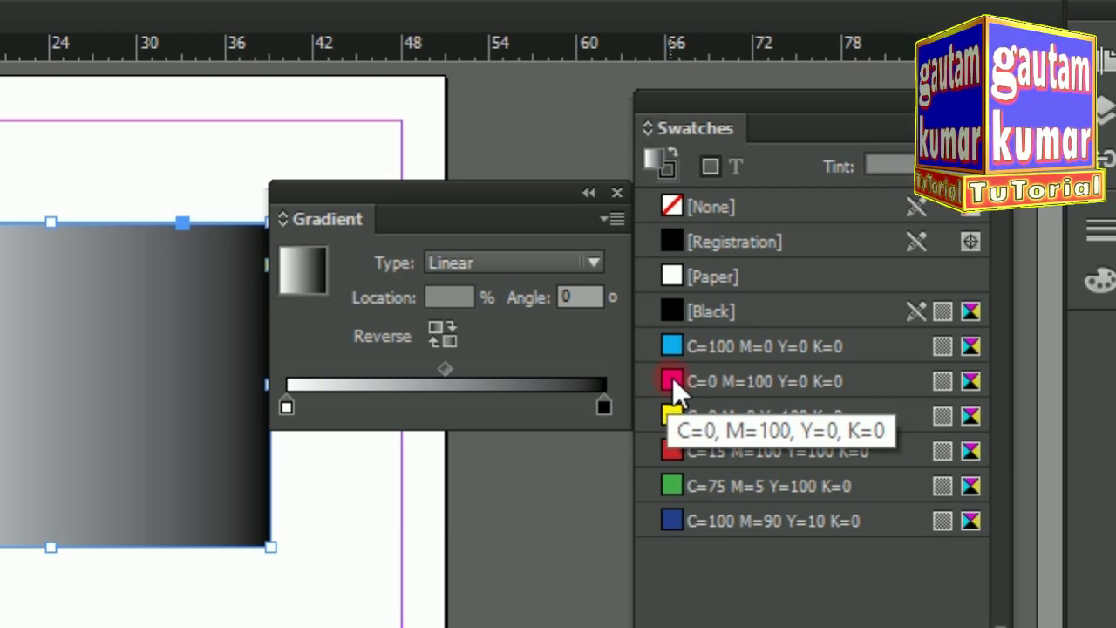
# - Add magenta, yellow, cyan and green swatches to the gradient as stops at about 28%, 43%, 59% and 73%
pyautogui.moveTo(672, 378)
pyautogui.mouseDown()
pyautogui.moveTo(311, 381)
pyautogui.moveTo(476, 386)
pyautogui.moveTo(357, 388)
pyautogui.mouseUp()
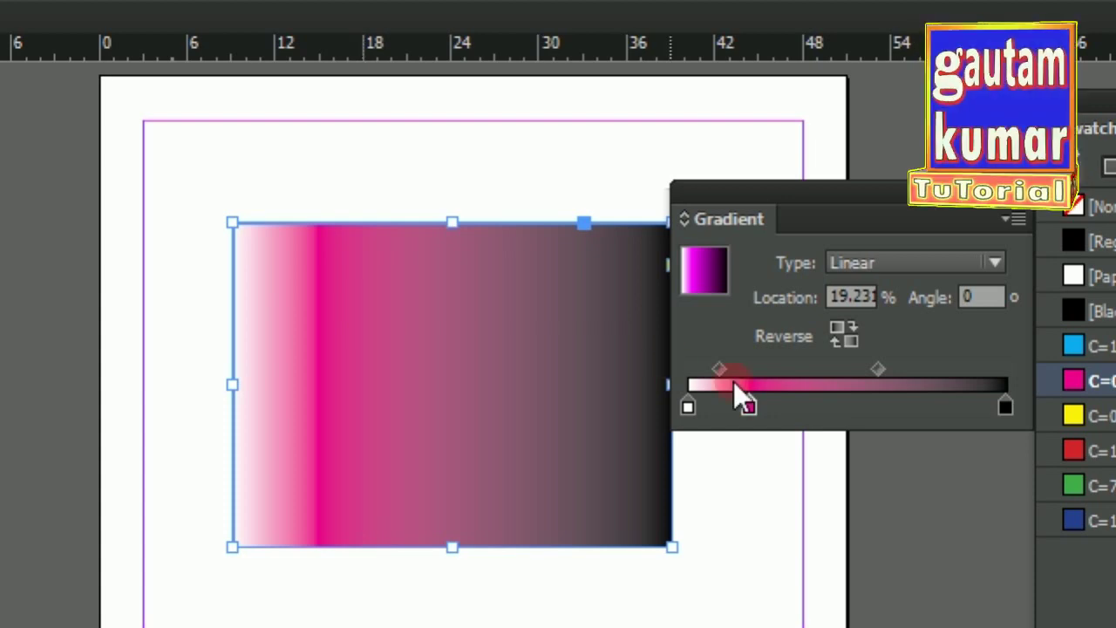
pyautogui.moveTo(747, 406); pyautogui.dragTo(779, 407)
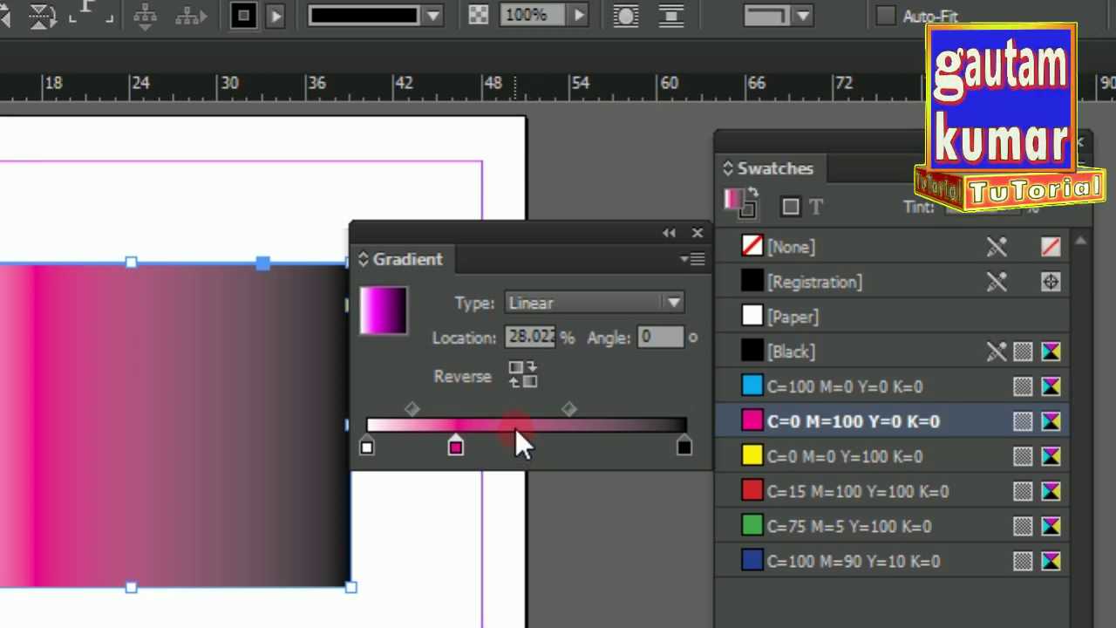
pyautogui.moveTo(754, 459)
pyautogui.mouseDown()
pyautogui.moveTo(558, 459)
pyautogui.moveTo(512, 428)
pyautogui.moveTo(481, 428)
pyautogui.moveTo(531, 424)
pyautogui.moveTo(511, 429)
pyautogui.mouseUp()
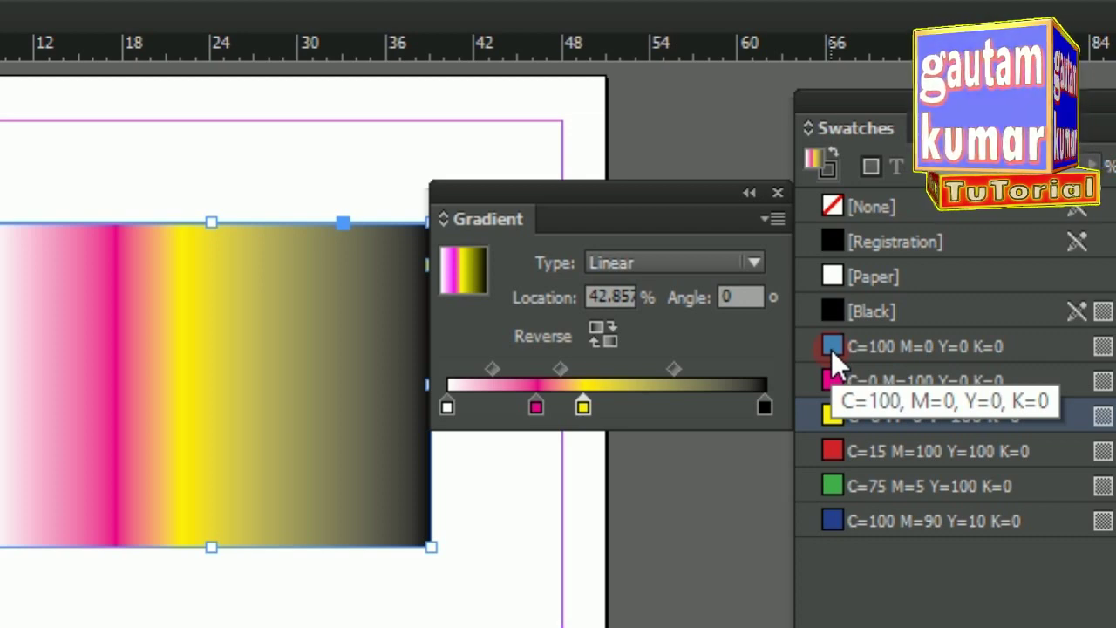
pyautogui.moveTo(831, 348); pyautogui.dragTo(643, 391)
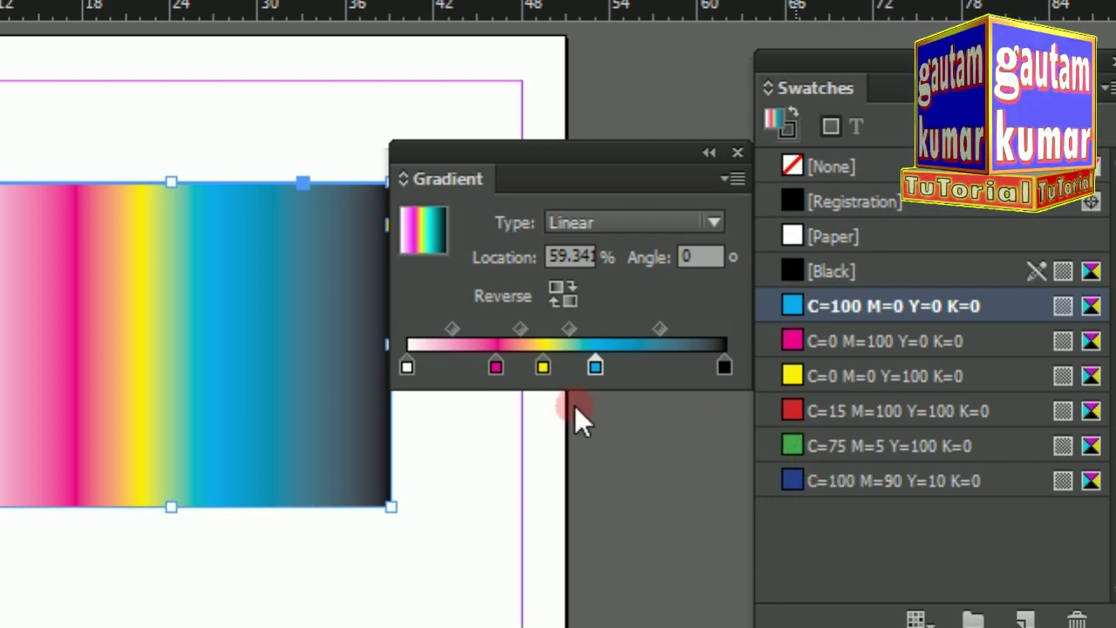
pyautogui.moveTo(575, 405); pyautogui.dragTo(647, 352)
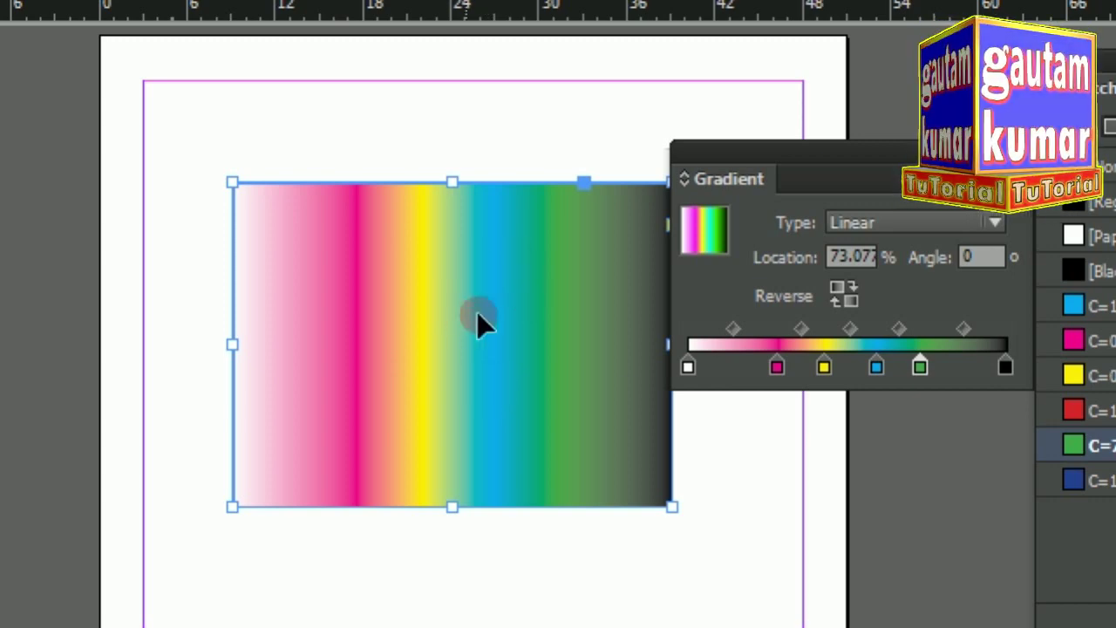
# - Move the magenta stop slightly towards white, the yellow to about 40% and the green to about 78%, and add a second yellow stop at about 94%
pyautogui.click(773, 366)
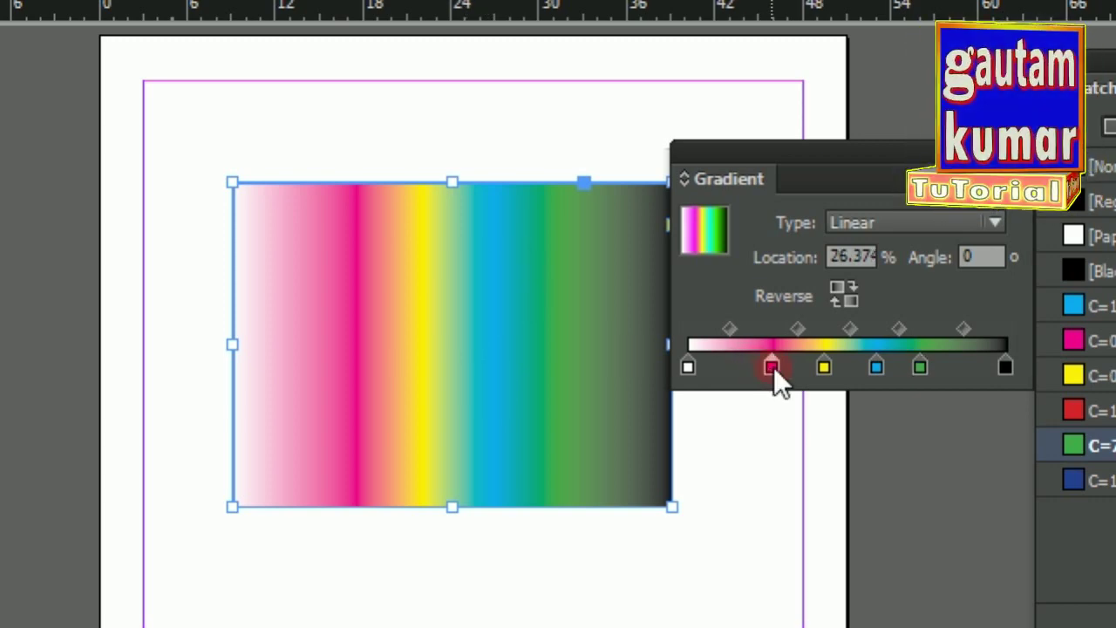
pyautogui.moveTo(773, 366); pyautogui.dragTo(773, 376)
pyautogui.click(822, 367)
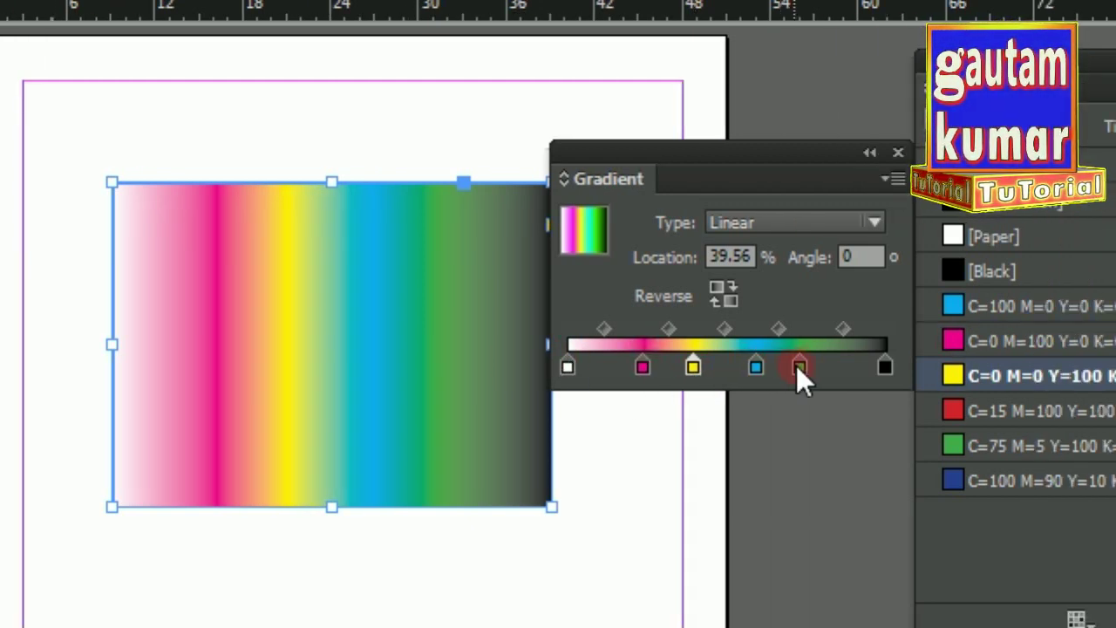
pyautogui.click(880, 366)
pyautogui.moveTo(880, 366); pyautogui.dragTo(897, 366)
pyautogui.moveTo(818, 365); pyautogui.dragTo(820, 366)
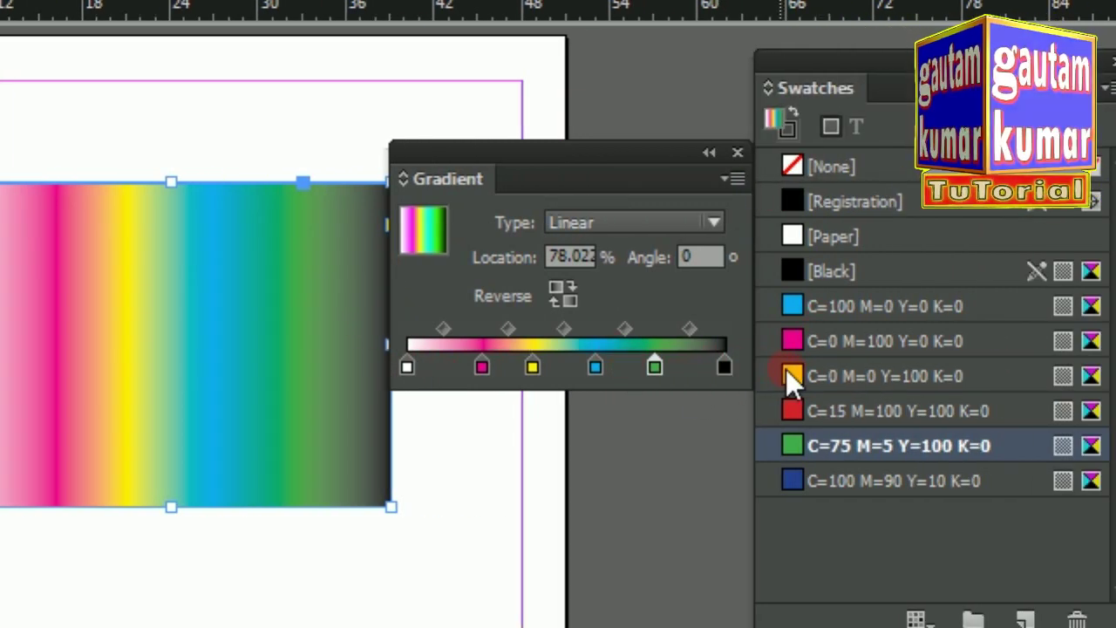
pyautogui.moveTo(790, 376); pyautogui.dragTo(714, 356)
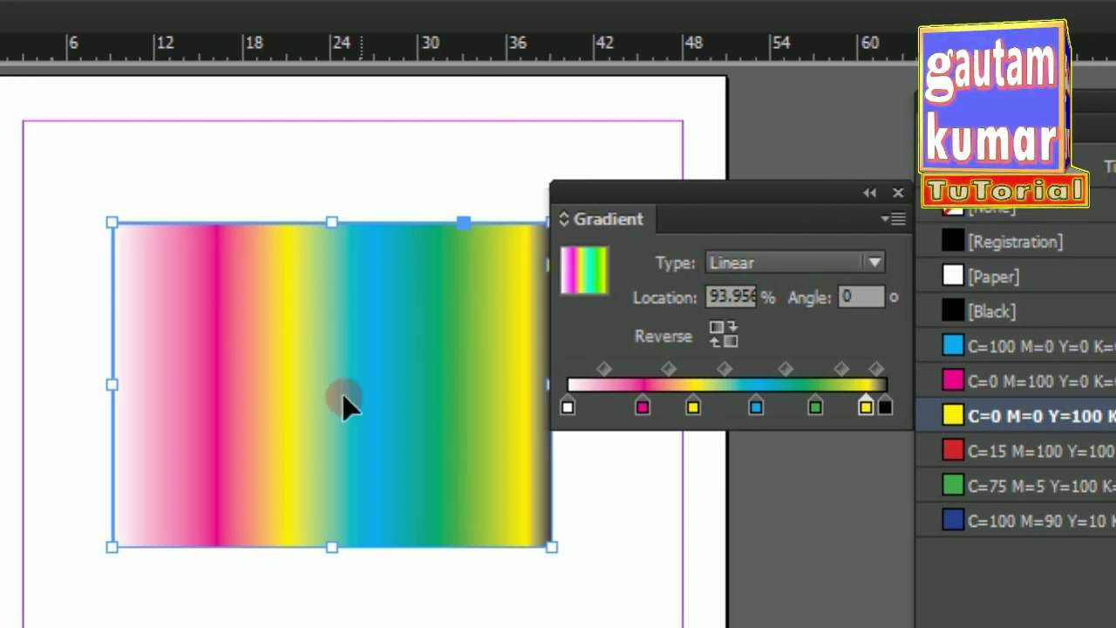
# - Try the Radial gradient type on the rectangle and return it to Linear
pyautogui.click(751, 265)
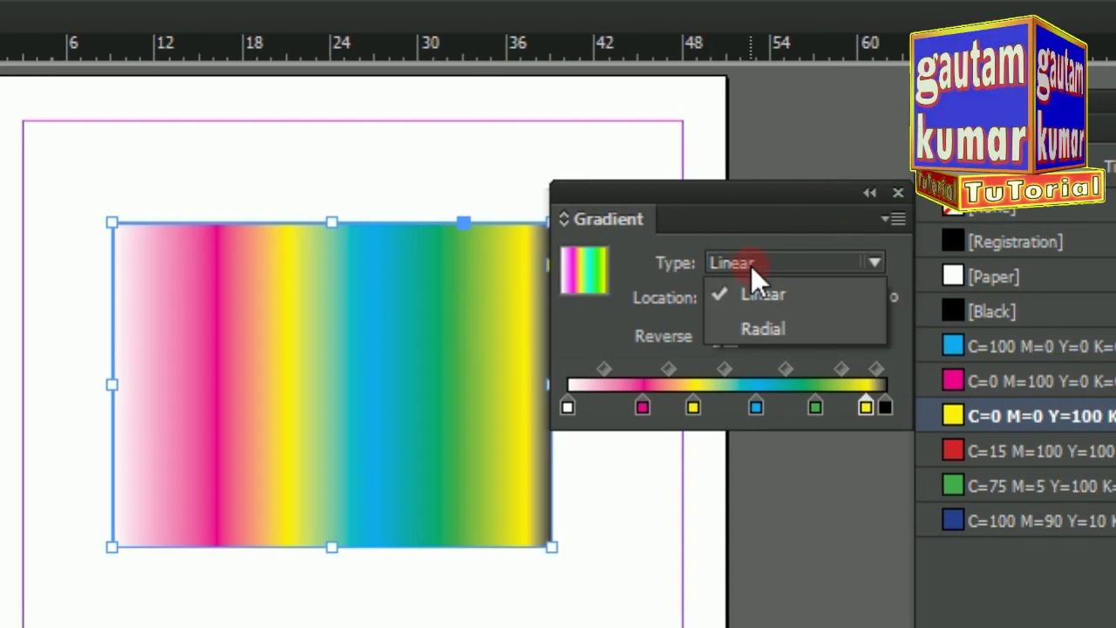
pyautogui.click(749, 333)
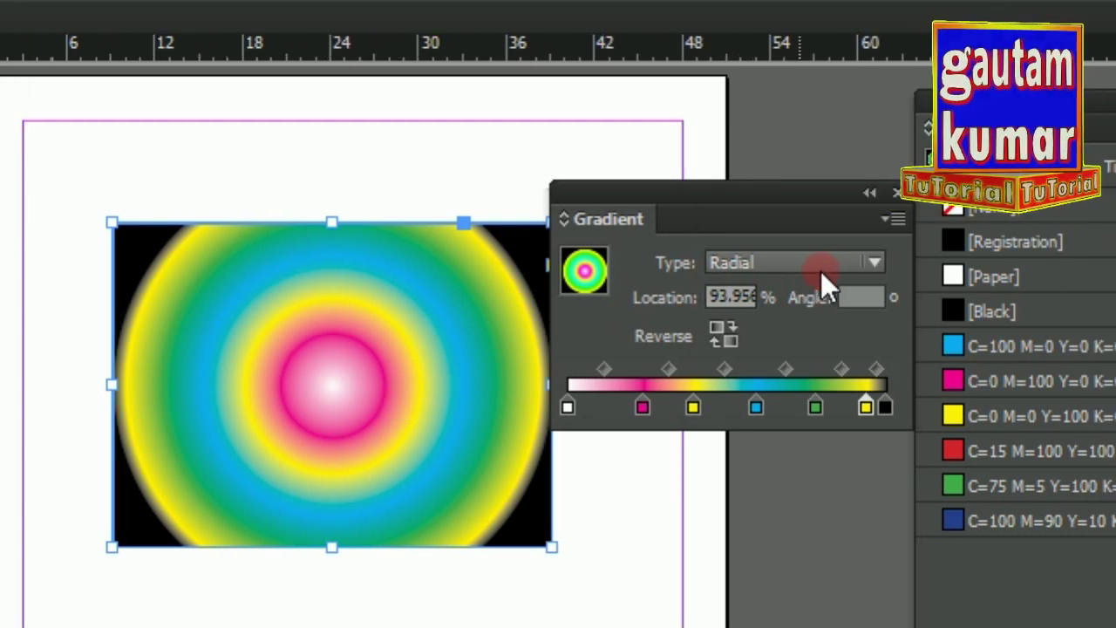
pyautogui.click(824, 270)
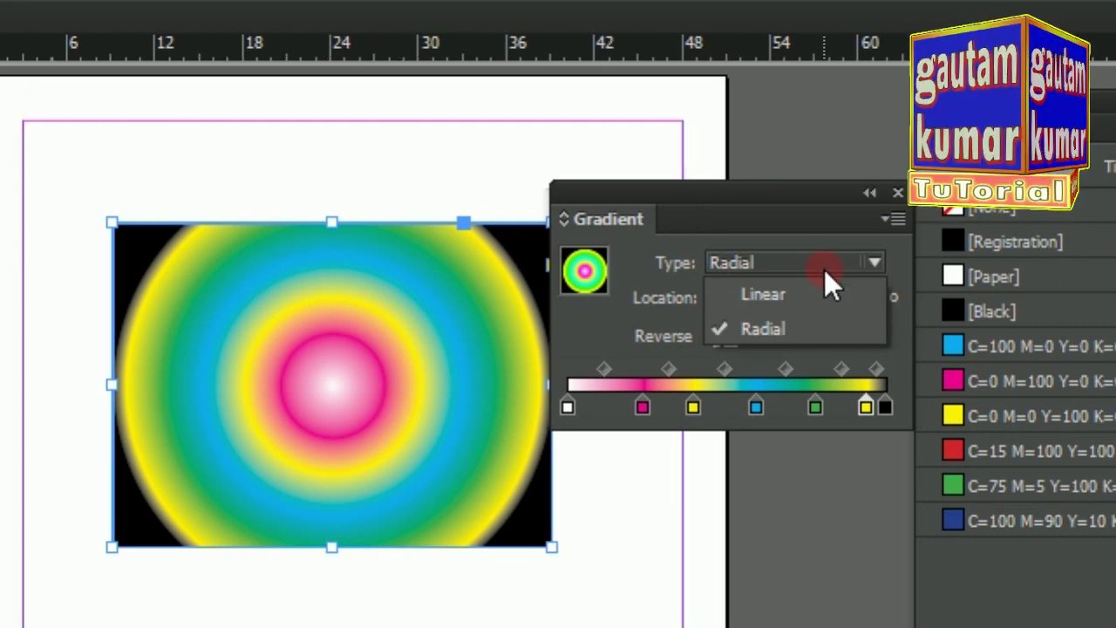
pyautogui.click(786, 301)
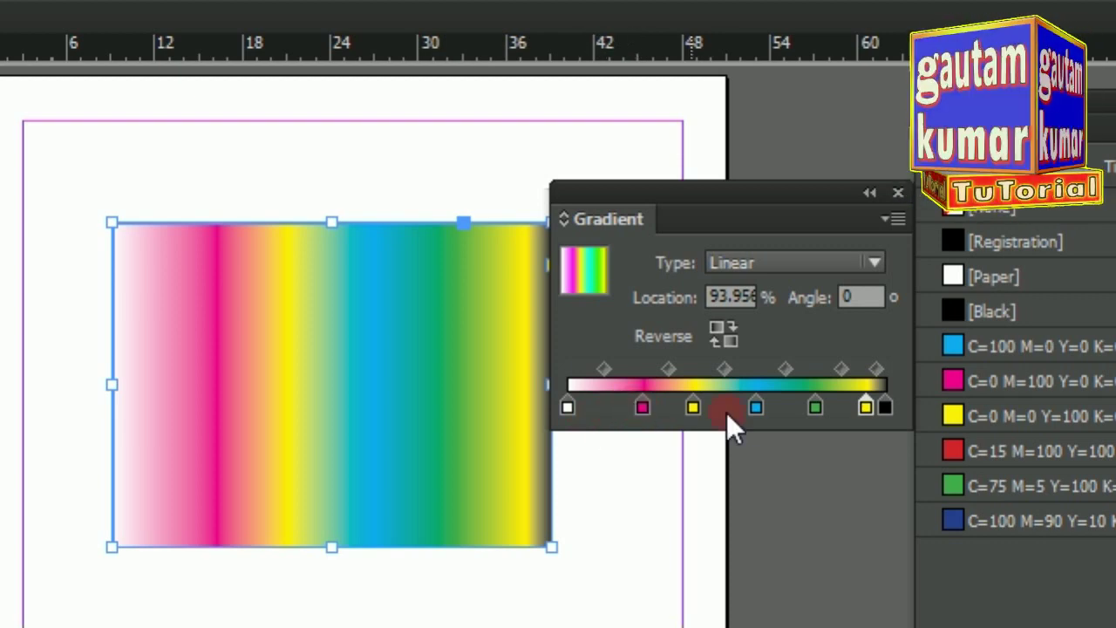
# - Remove the green, cyan, magenta and both yellow stops from the gradient, leaving only the white and black ends
pyautogui.moveTo(813, 408); pyautogui.dragTo(812, 439)
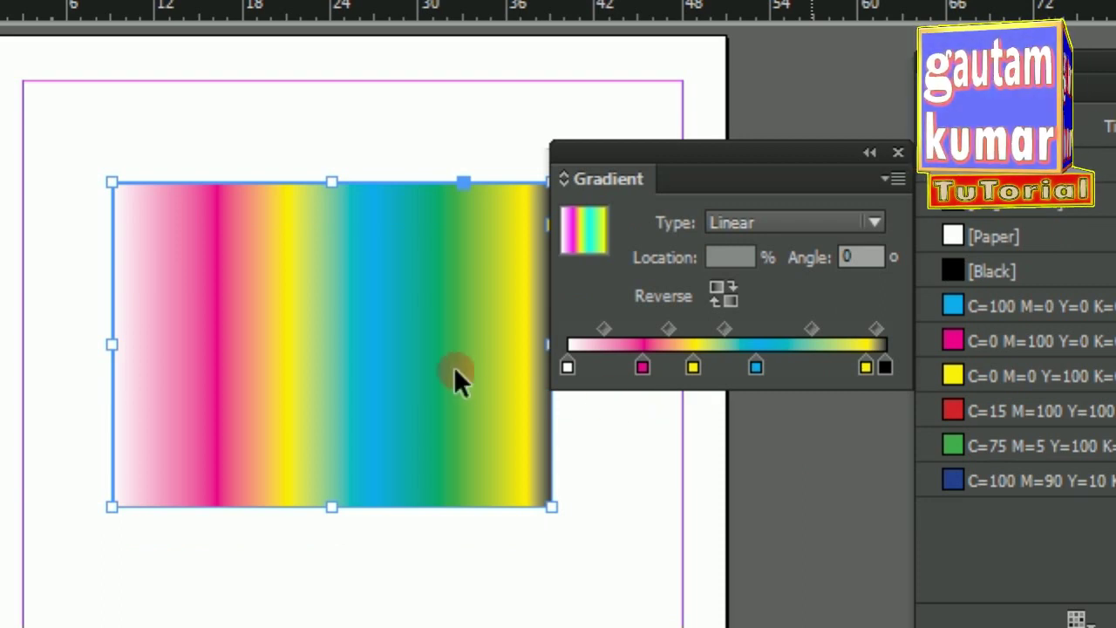
pyautogui.moveTo(753, 370); pyautogui.dragTo(756, 427)
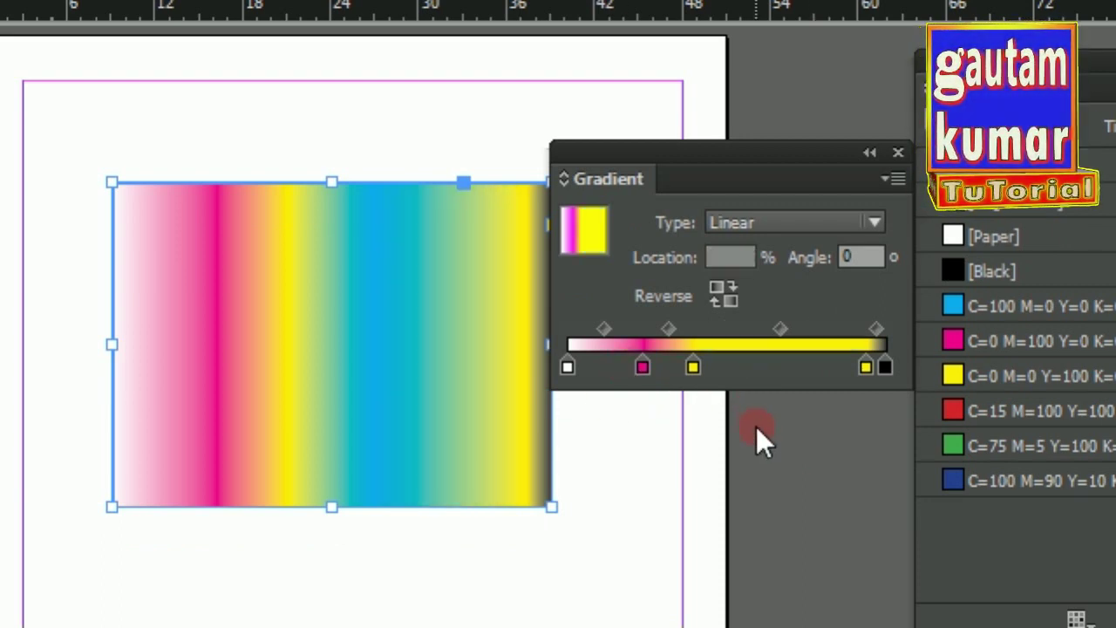
pyautogui.moveTo(693, 367); pyautogui.dragTo(689, 427)
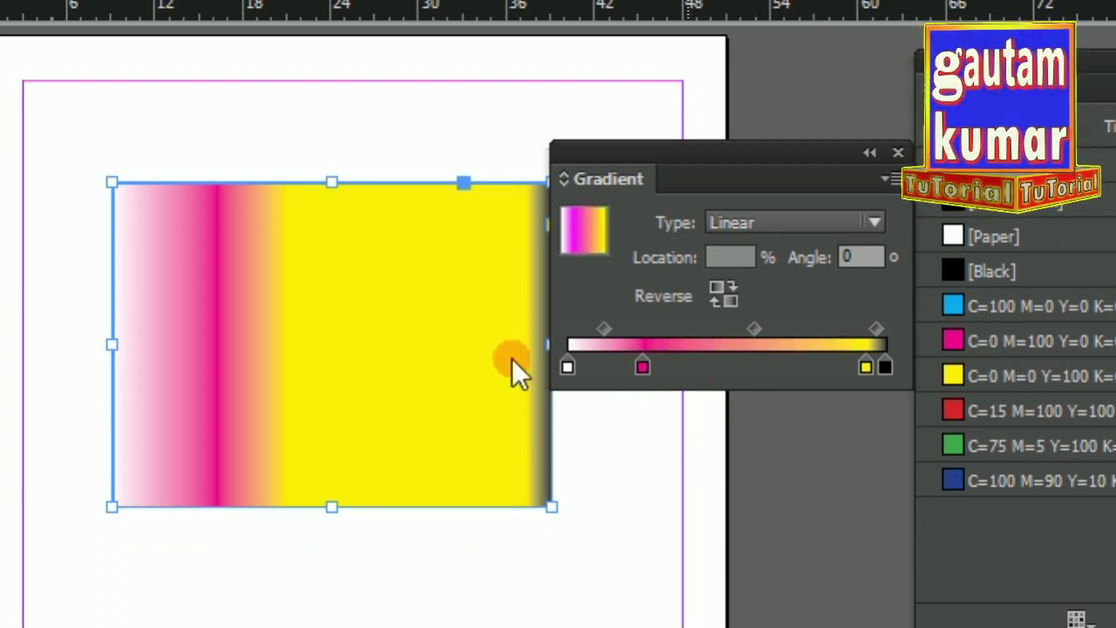
pyautogui.moveTo(643, 366); pyautogui.dragTo(650, 440)
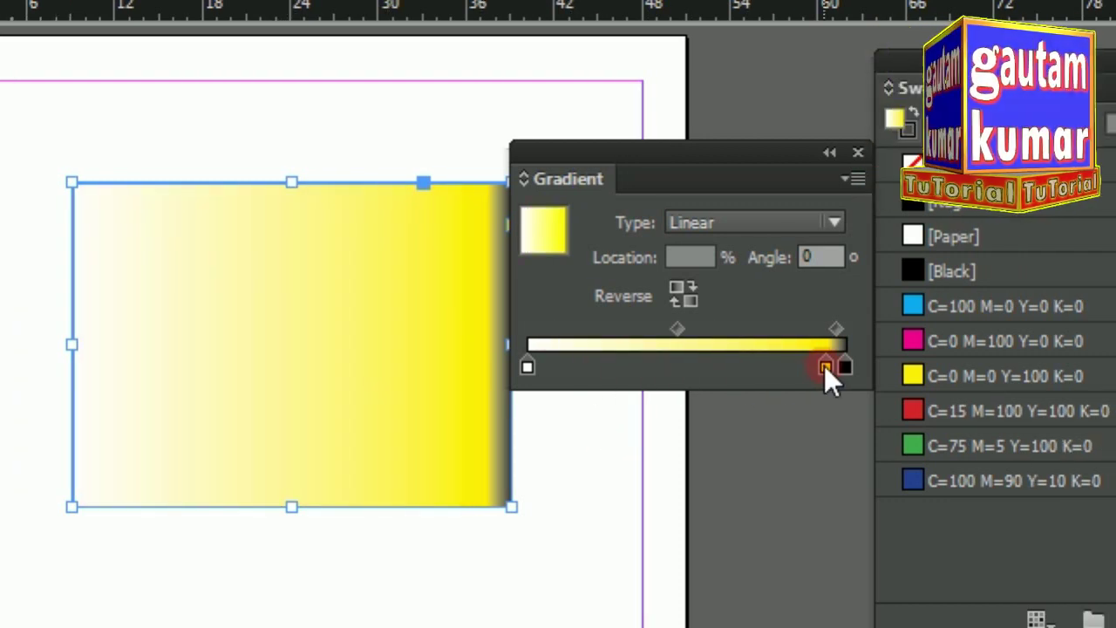
pyautogui.moveTo(865, 366); pyautogui.dragTo(833, 447)
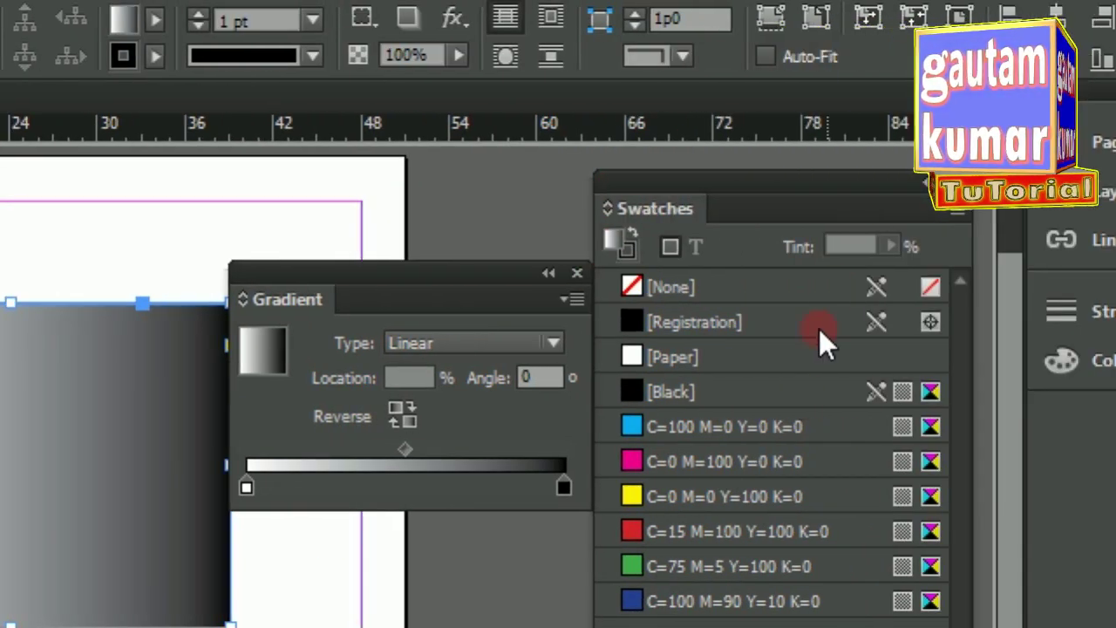
# - Add magenta, green, cyan, yellow and a second green swatch as gradient stops at about 23%, 44%, 60%, 74% and 80%
pyautogui.moveTo(630, 461); pyautogui.dragTo(319, 475)
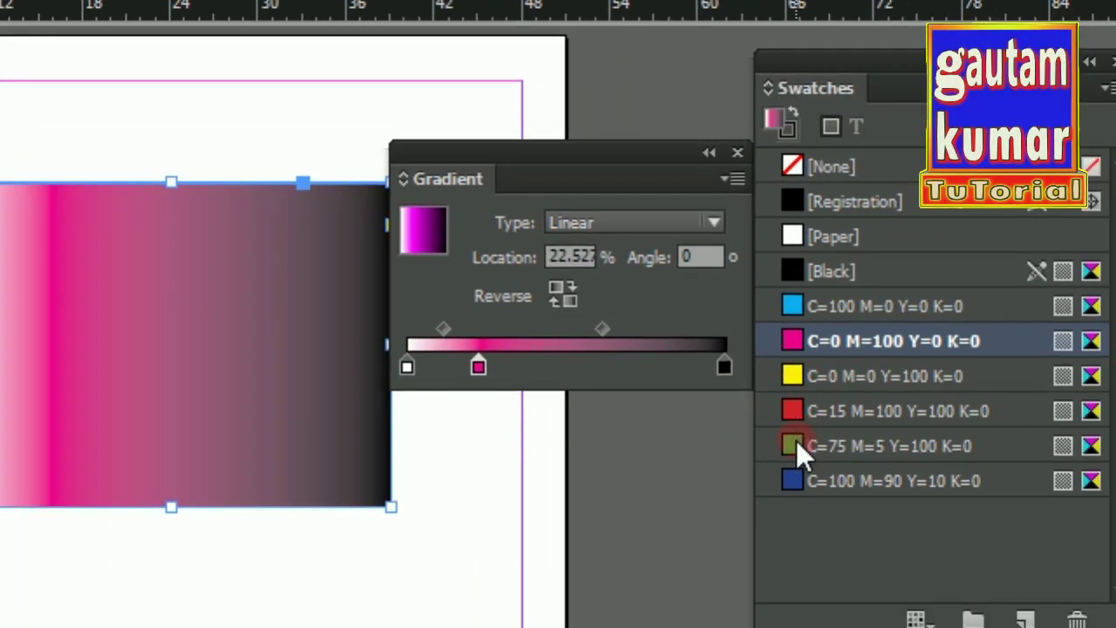
pyautogui.moveTo(837, 487); pyautogui.dragTo(646, 443)
pyautogui.moveTo(606, 404); pyautogui.dragTo(549, 349)
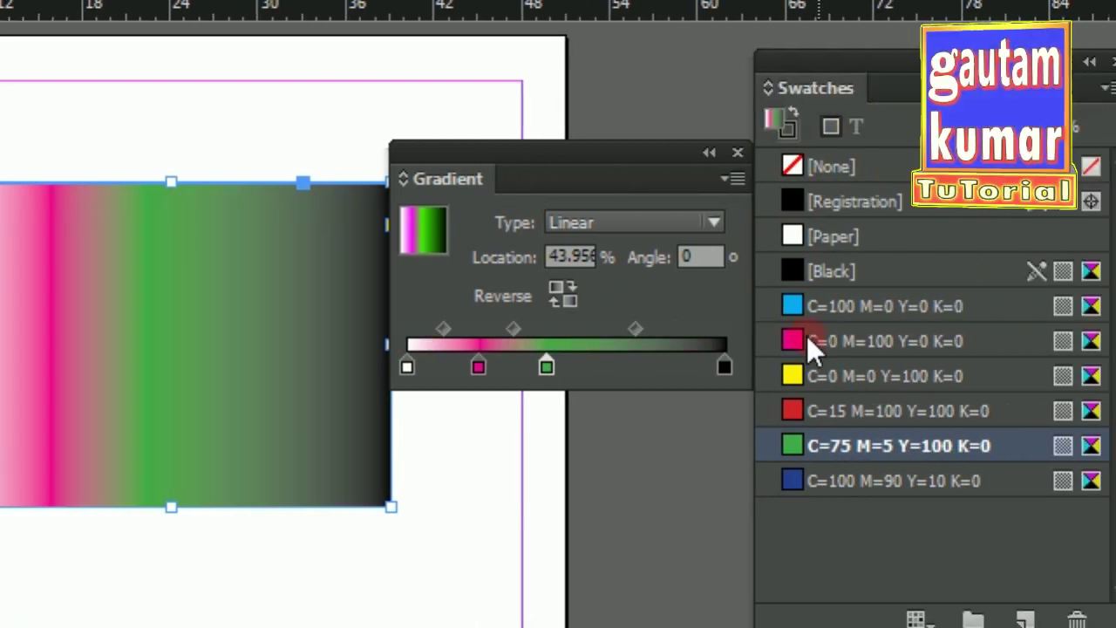
pyautogui.moveTo(955, 307); pyautogui.dragTo(772, 337)
pyautogui.moveTo(609, 332); pyautogui.dragTo(600, 342)
pyautogui.moveTo(792, 376); pyautogui.dragTo(603, 345)
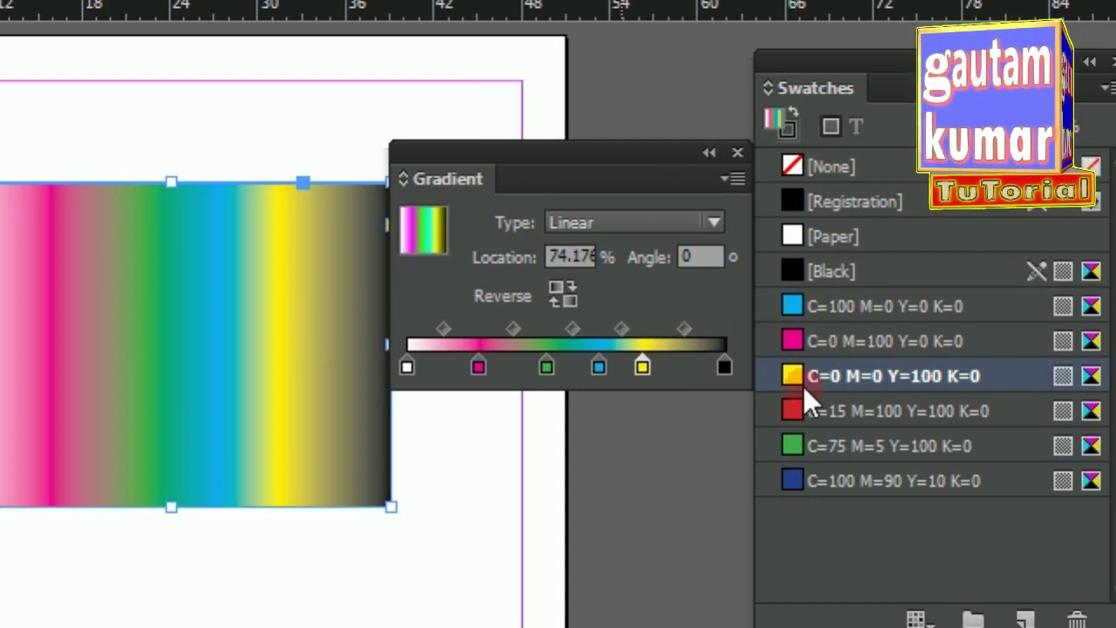
pyautogui.moveTo(779, 442); pyautogui.dragTo(668, 344)
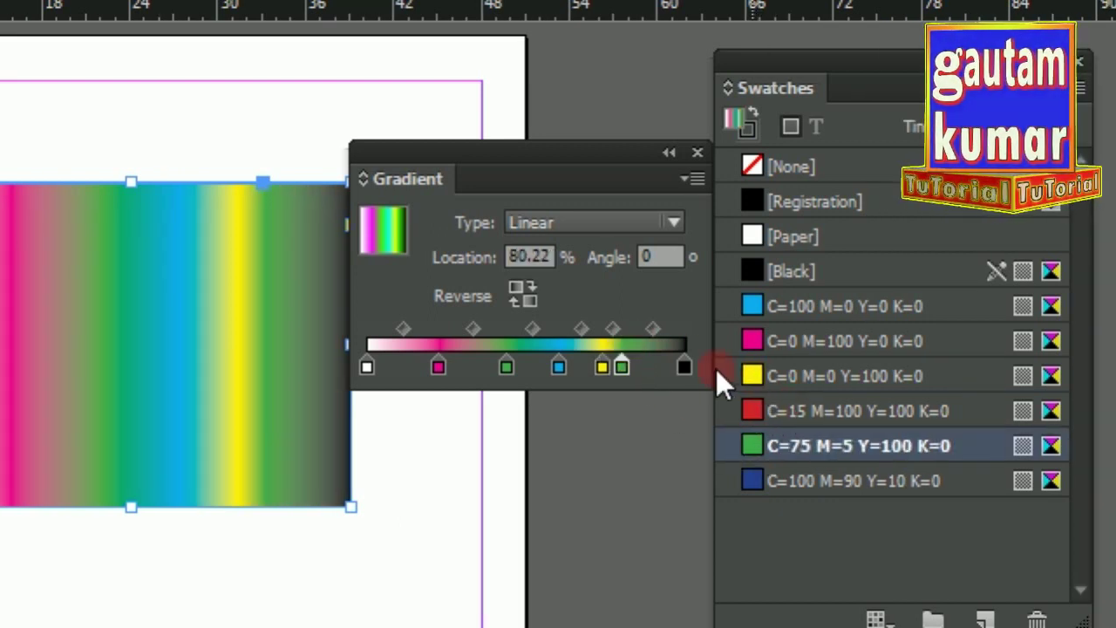
# - Recolour the gradient's black end stop with the yellow swatch and its white end stop with the cyan swatch
pyautogui.click(685, 367)
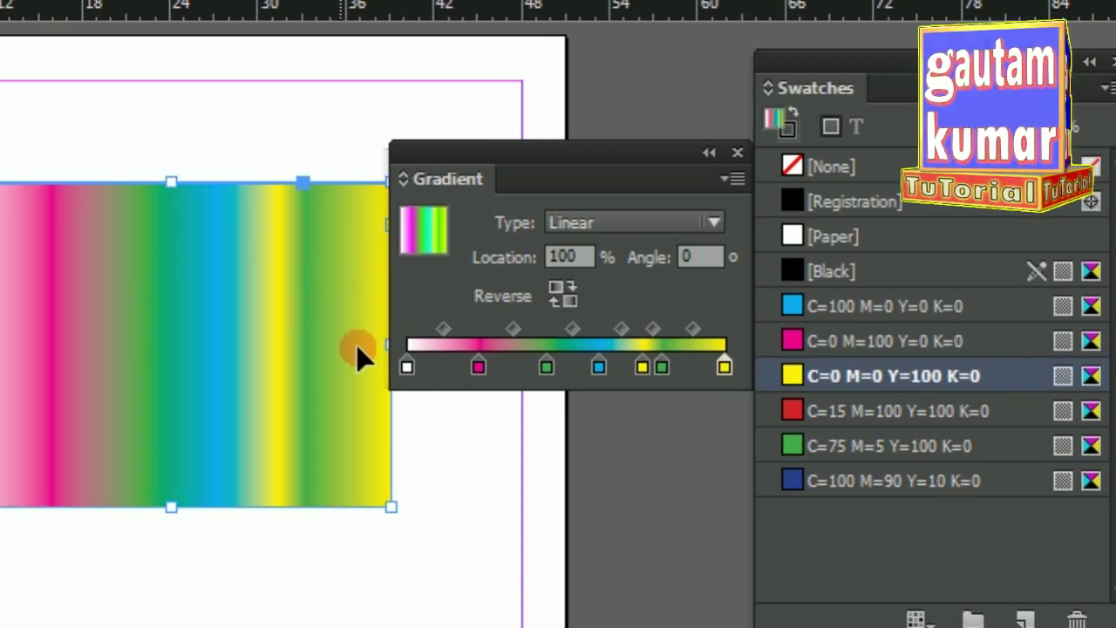
pyautogui.click(901, 381)
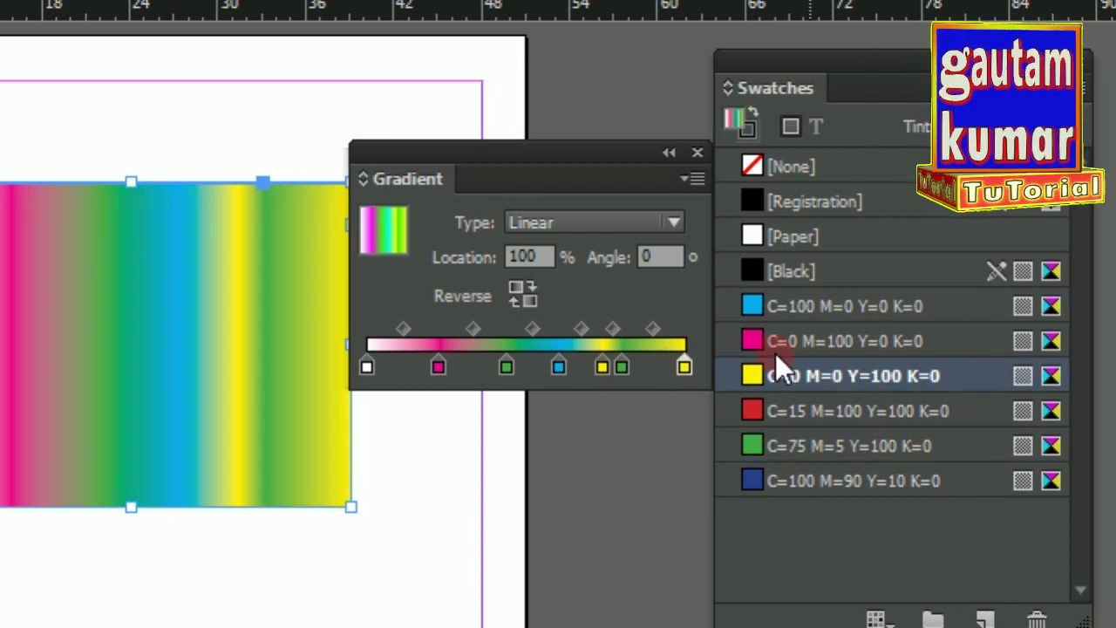
pyautogui.click(462, 353)
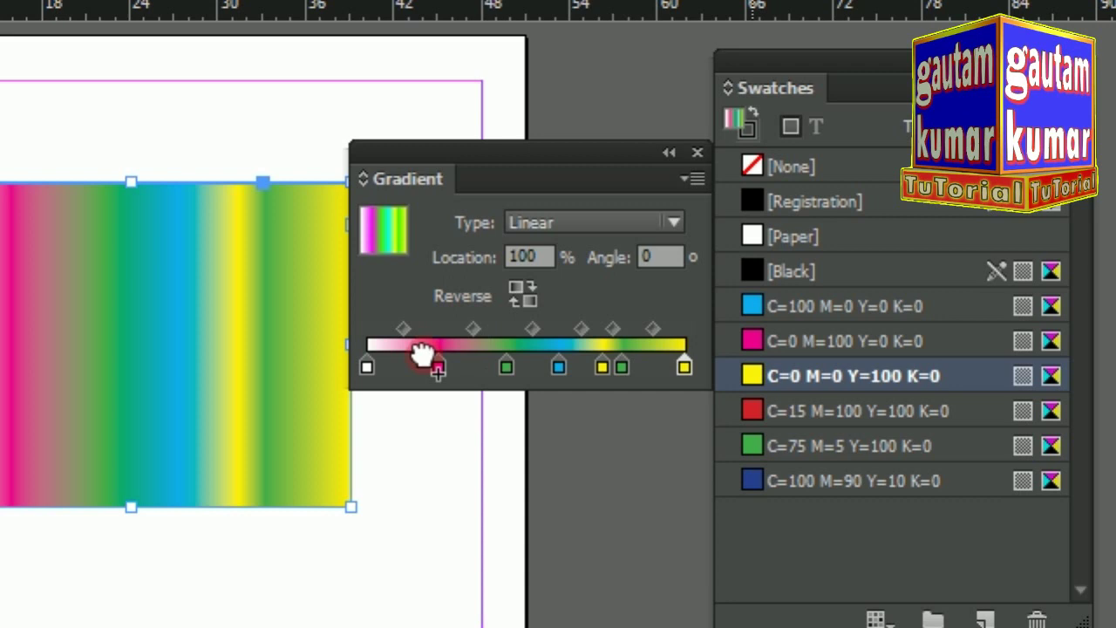
pyautogui.click(366, 364)
pyautogui.click(846, 306)
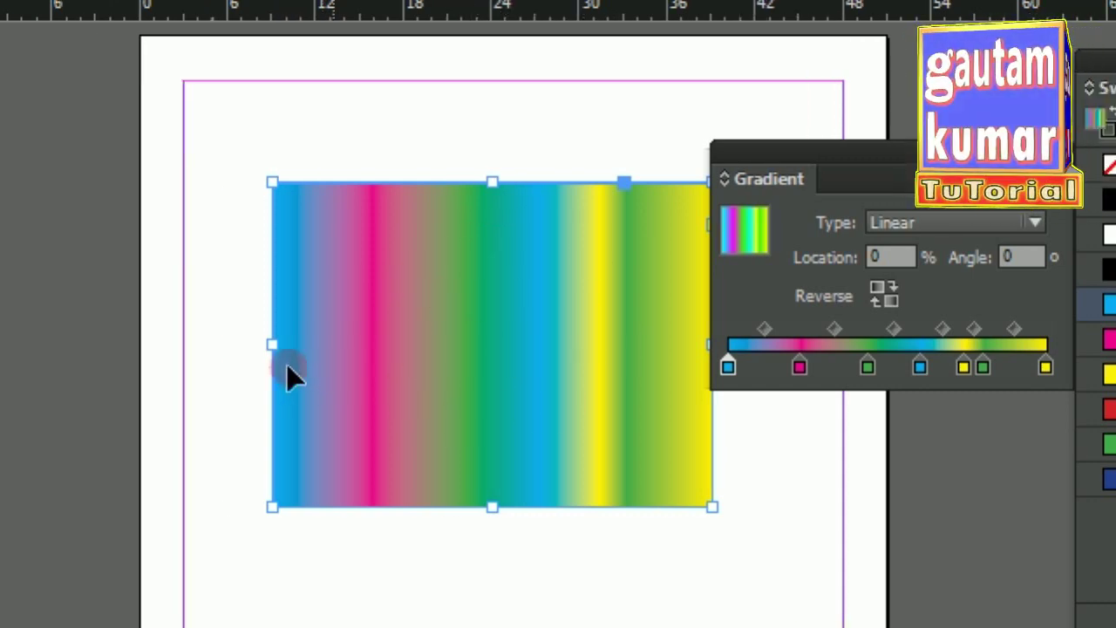
# - Widen the gradient-filled rectangle by moving its left edge outward about 4 picas
pyautogui.click(223, 343)
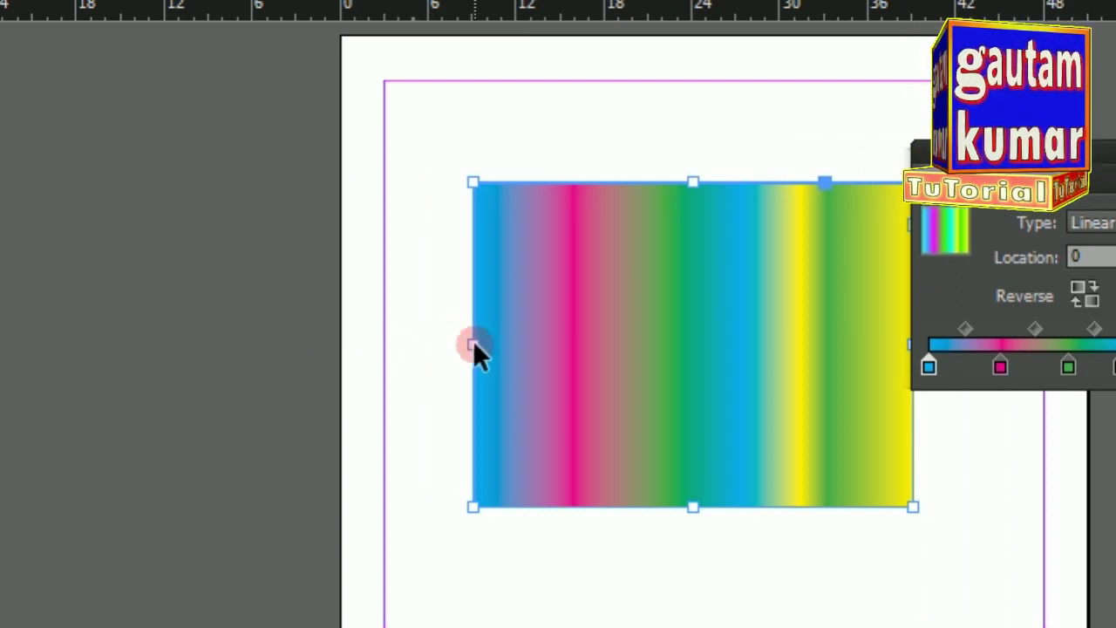
pyautogui.moveTo(422, 348); pyautogui.dragTo(412, 349)
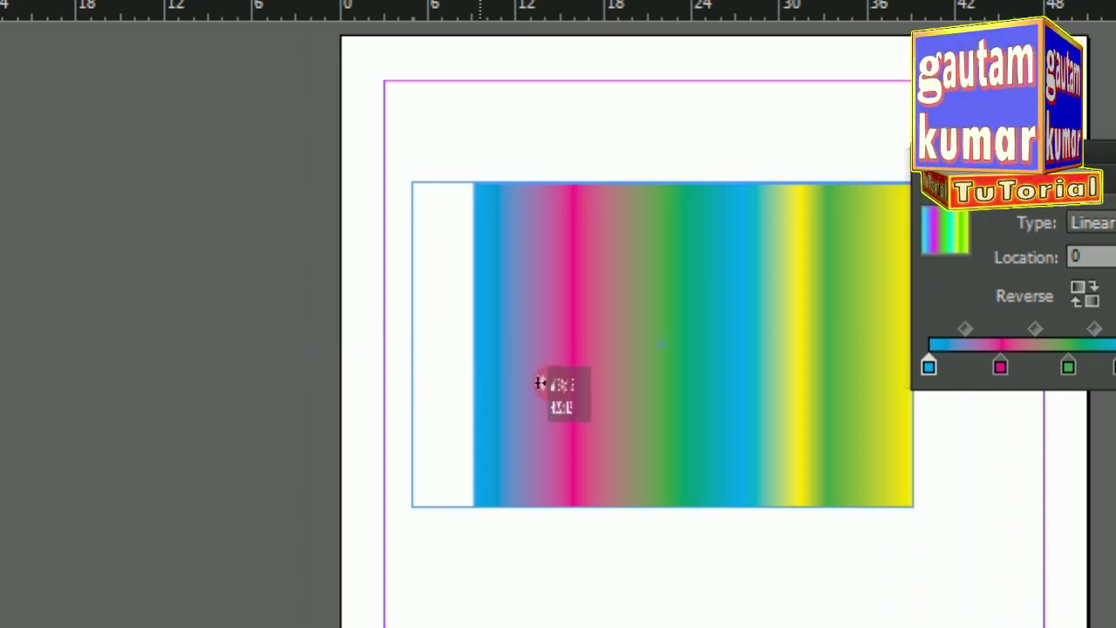
pyautogui.click(484, 373)
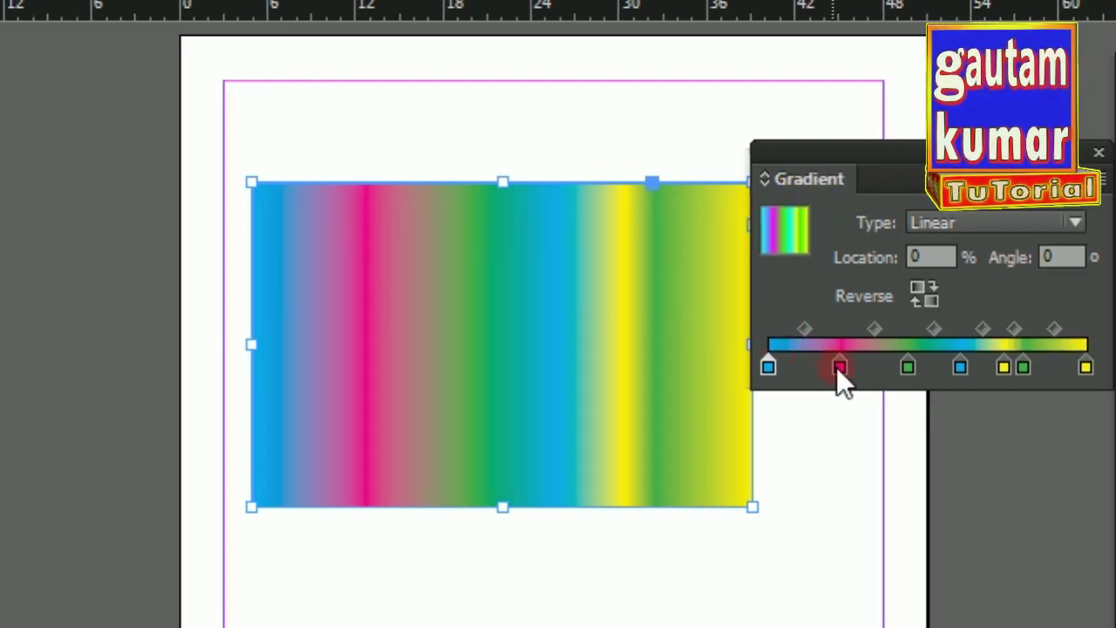
# - Remove the magenta stop and the green stop between the two yellow stops from the gradient
pyautogui.click(960, 367)
pyautogui.moveTo(837, 383); pyautogui.dragTo(834, 482)
pyautogui.click(1024, 368)
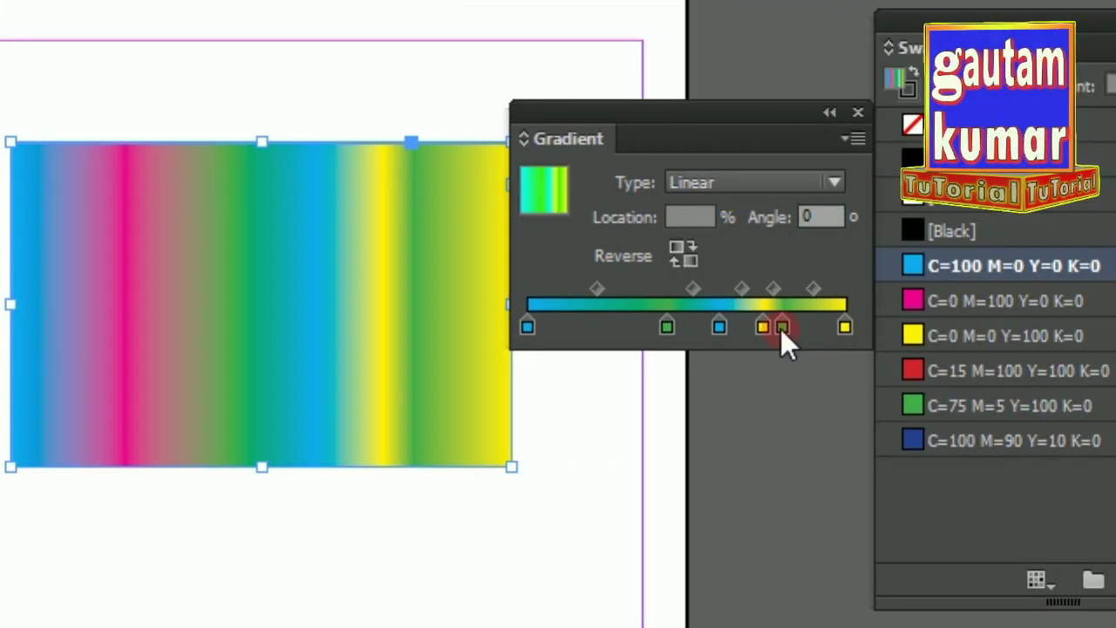
pyautogui.moveTo(784, 329); pyautogui.dragTo(782, 422)
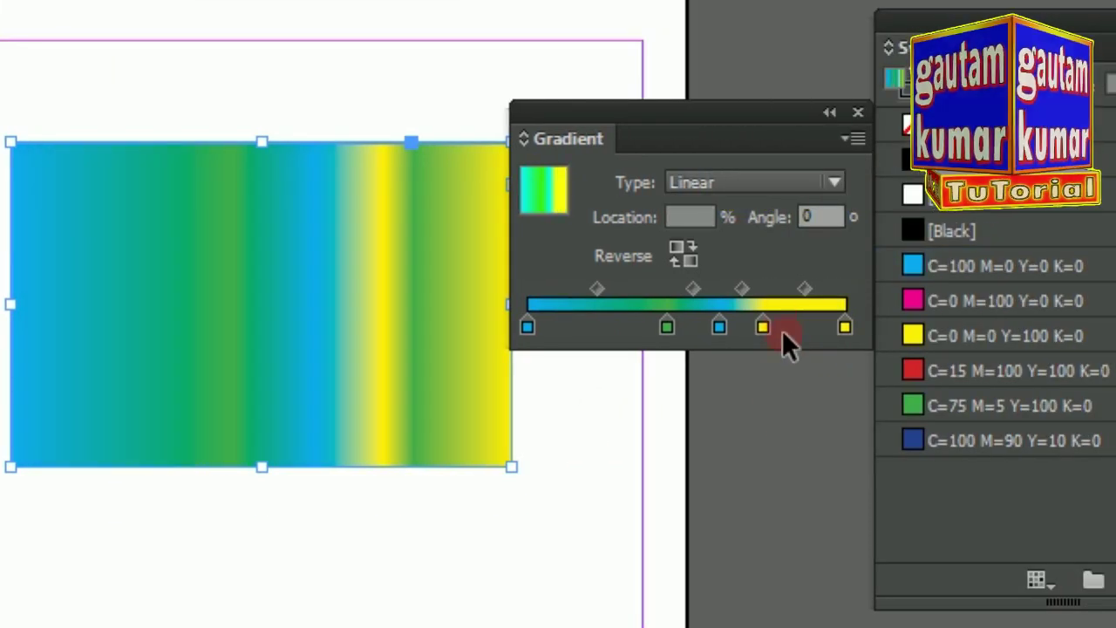
# - Set the cyan–yellow midpoint to 87% and the green–cyan midpoint to 13%, and move the green stop to about 29%
pyautogui.moveTo(741, 287); pyautogui.dragTo(765, 287)
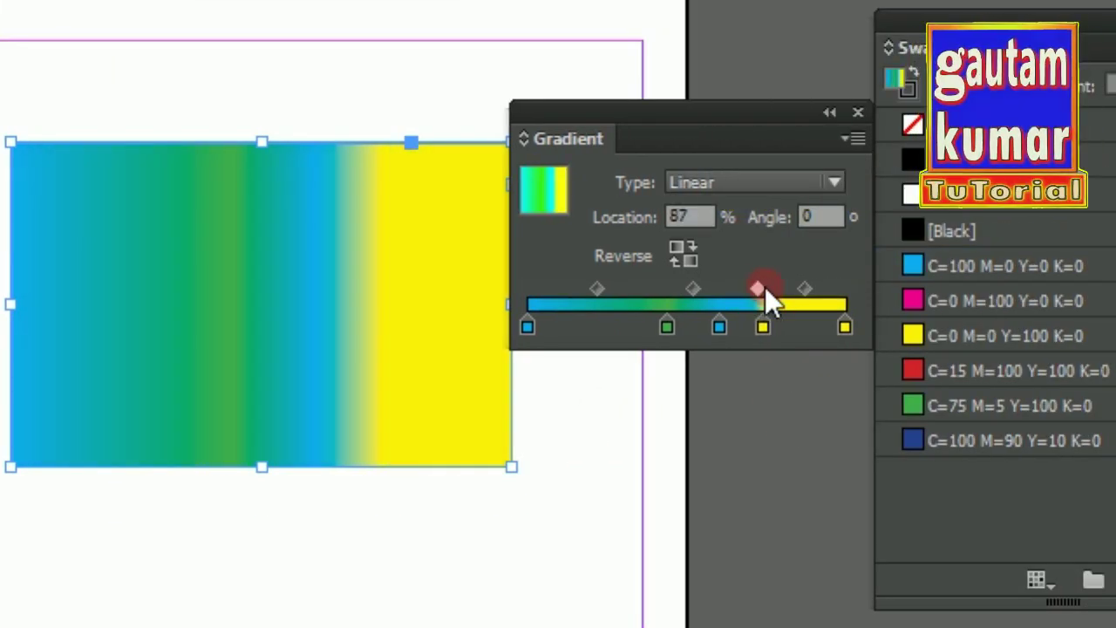
pyautogui.moveTo(693, 287); pyautogui.dragTo(674, 289)
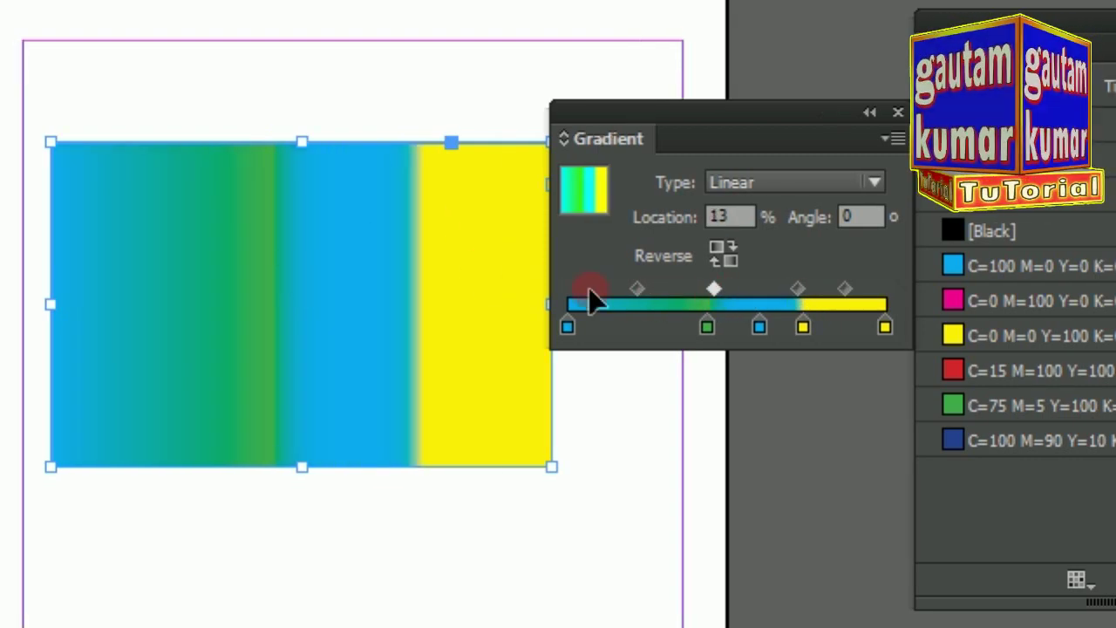
pyautogui.moveTo(705, 326); pyautogui.dragTo(660, 325)
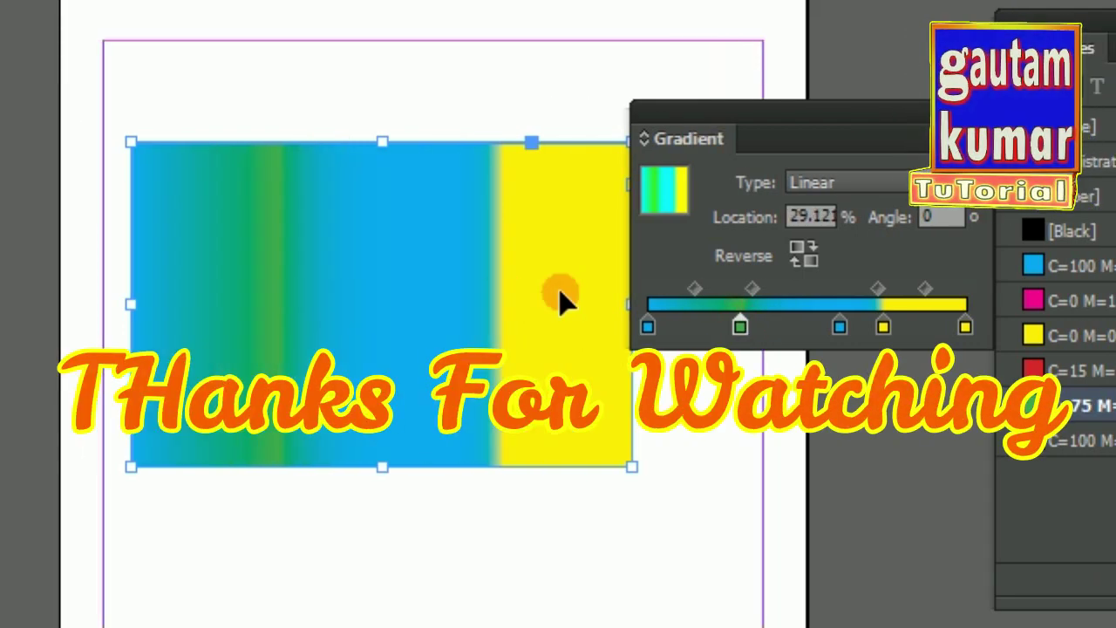